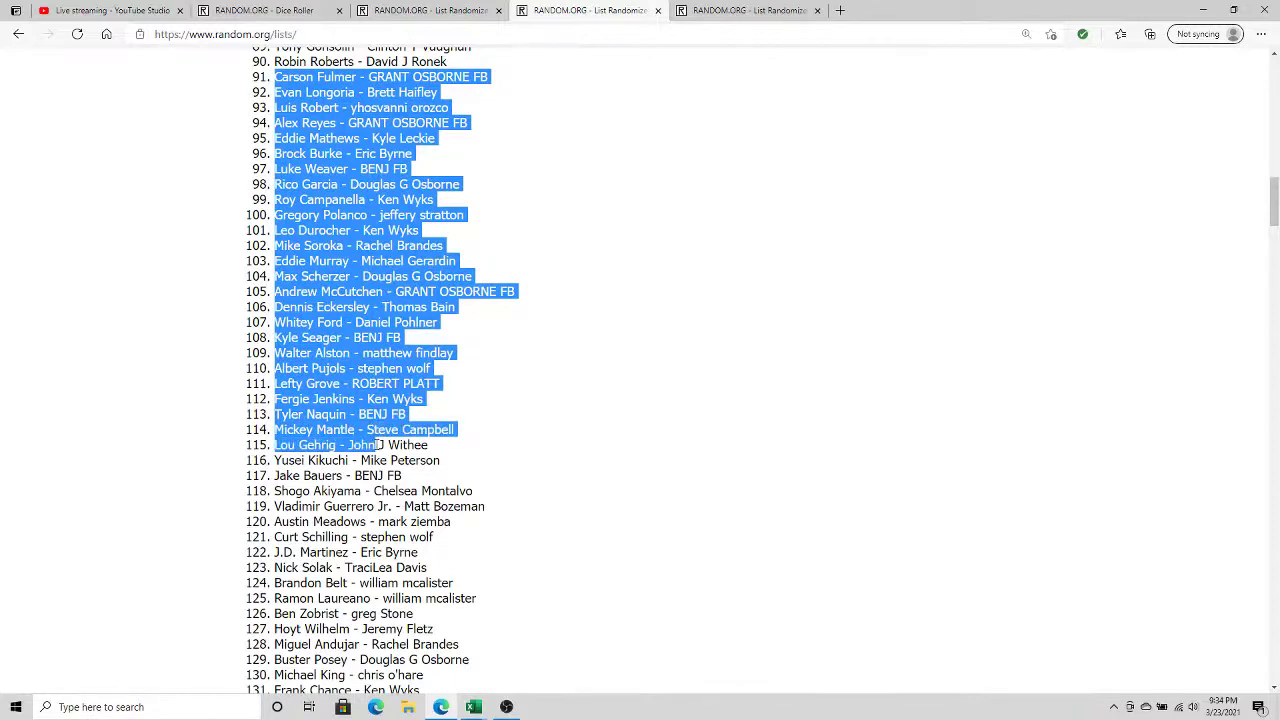
Copy entries 91 to 120 of the randomized player and buyer list
{"action": "left_click_drag", "start_coordinate": [372, 445], "coordinate": [461, 520]}
{"action": "right_click", "coordinate": [362, 289]}
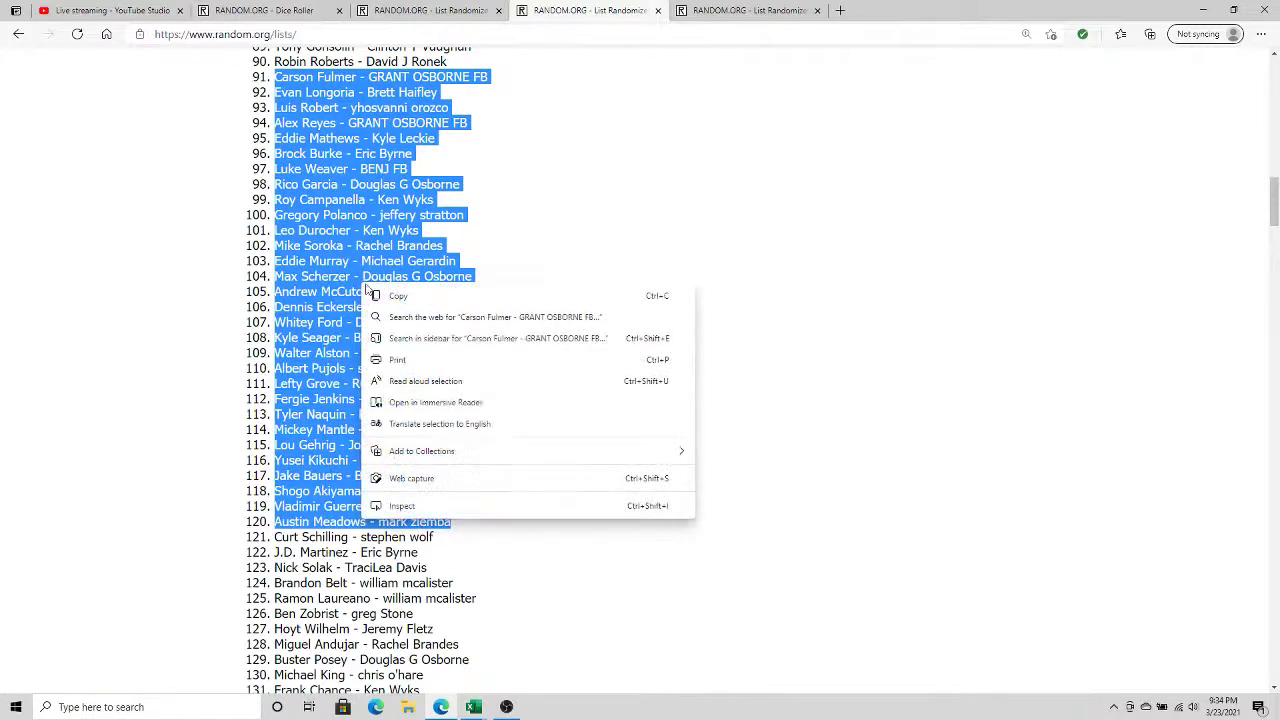
{"action": "left_click", "coordinate": [398, 297]}
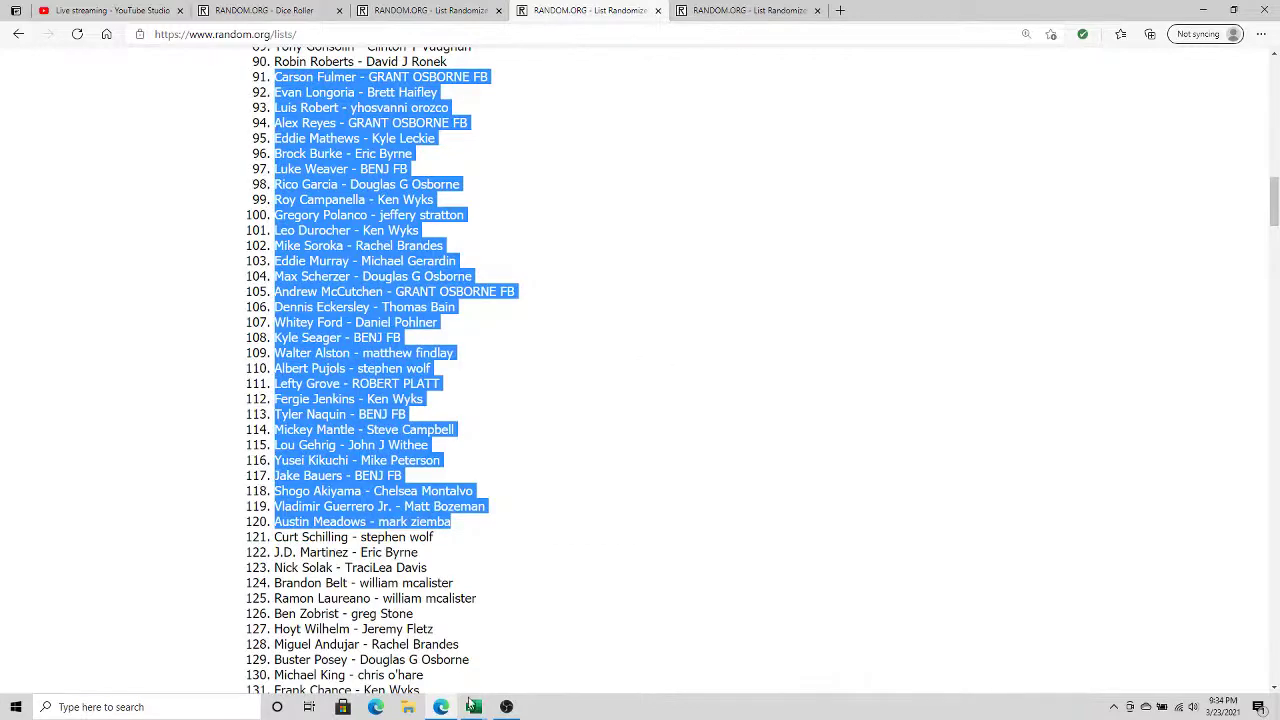
Switch to the NT1BOXPROMOBREAK#1 workbook in Excel and paste the copied entries as Text from cell A3 on sheet 4
{"action": "mouse_move", "coordinate": [470, 705]}
{"action": "left_click", "coordinate": [525, 610]}
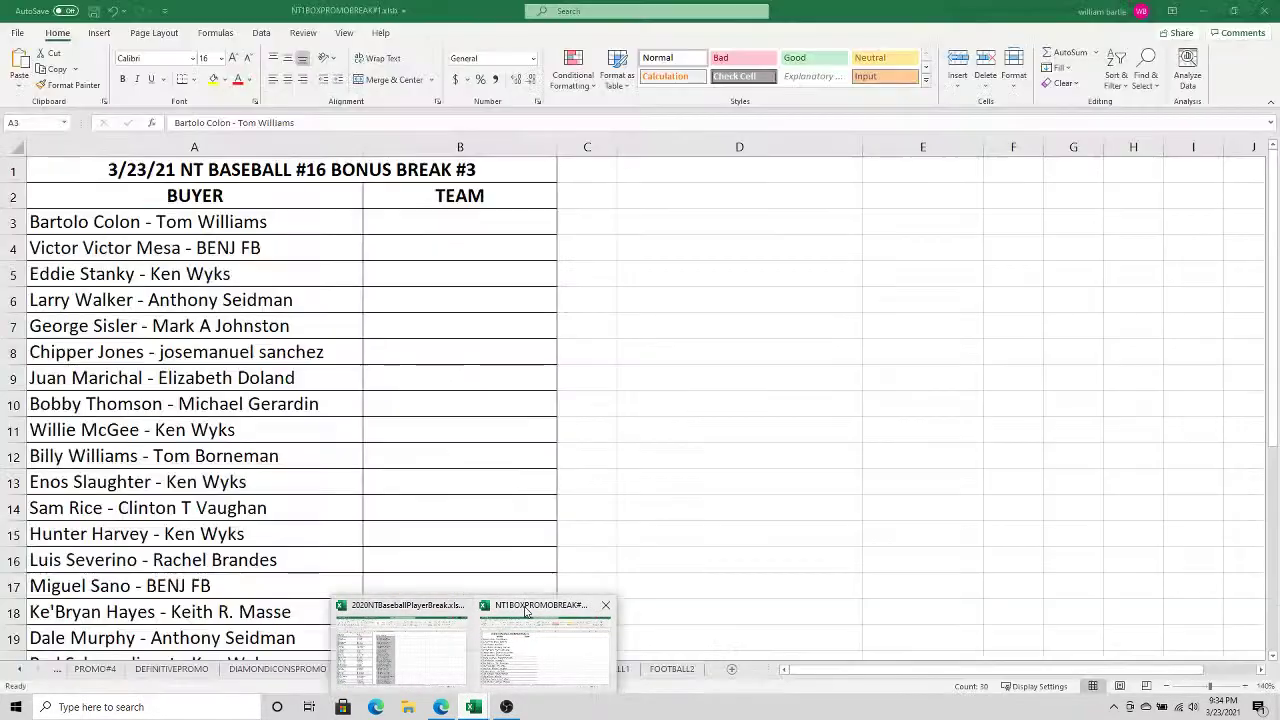
{"action": "left_click", "coordinate": [521, 668]}
{"action": "left_click", "coordinate": [330, 218]}
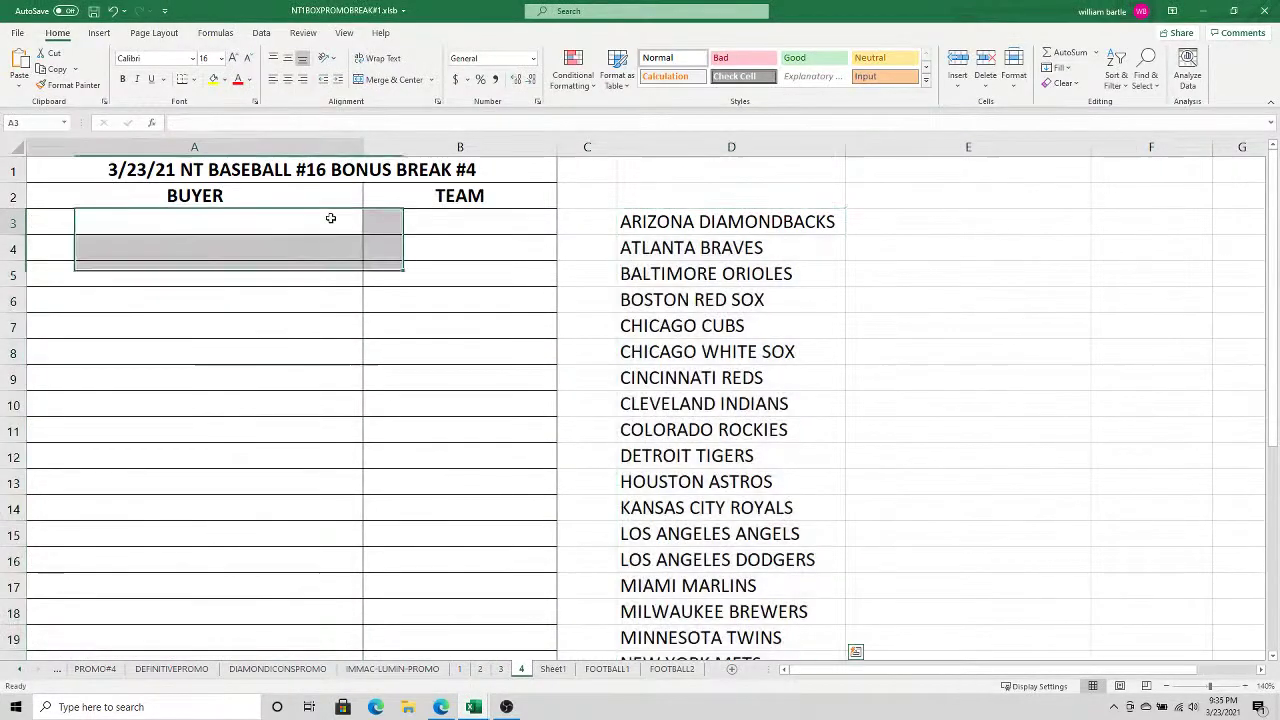
{"action": "right_click", "coordinate": [330, 218]}
{"action": "left_click", "coordinate": [360, 309]}
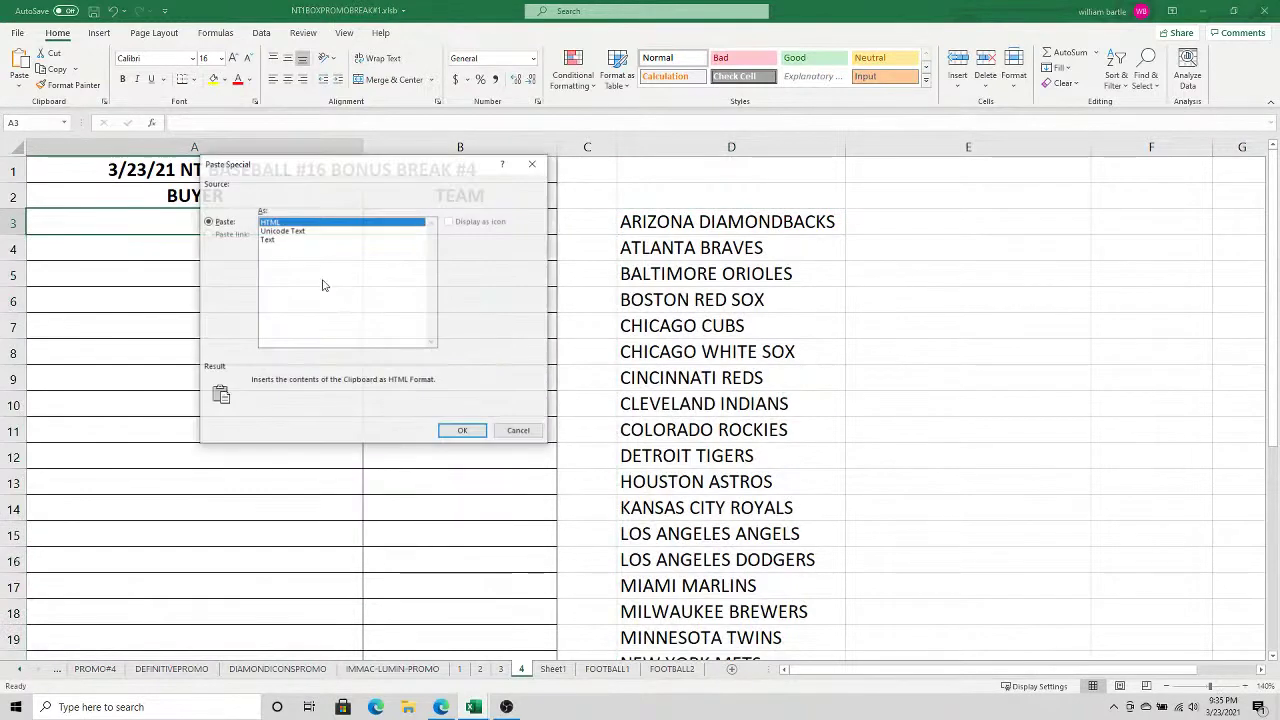
{"action": "left_click", "coordinate": [278, 240]}
{"action": "left_click", "coordinate": [463, 431]}
Hide column D with the MLB team list on sheet 4, and go to sheet 1
{"action": "left_click", "coordinate": [666, 148]}
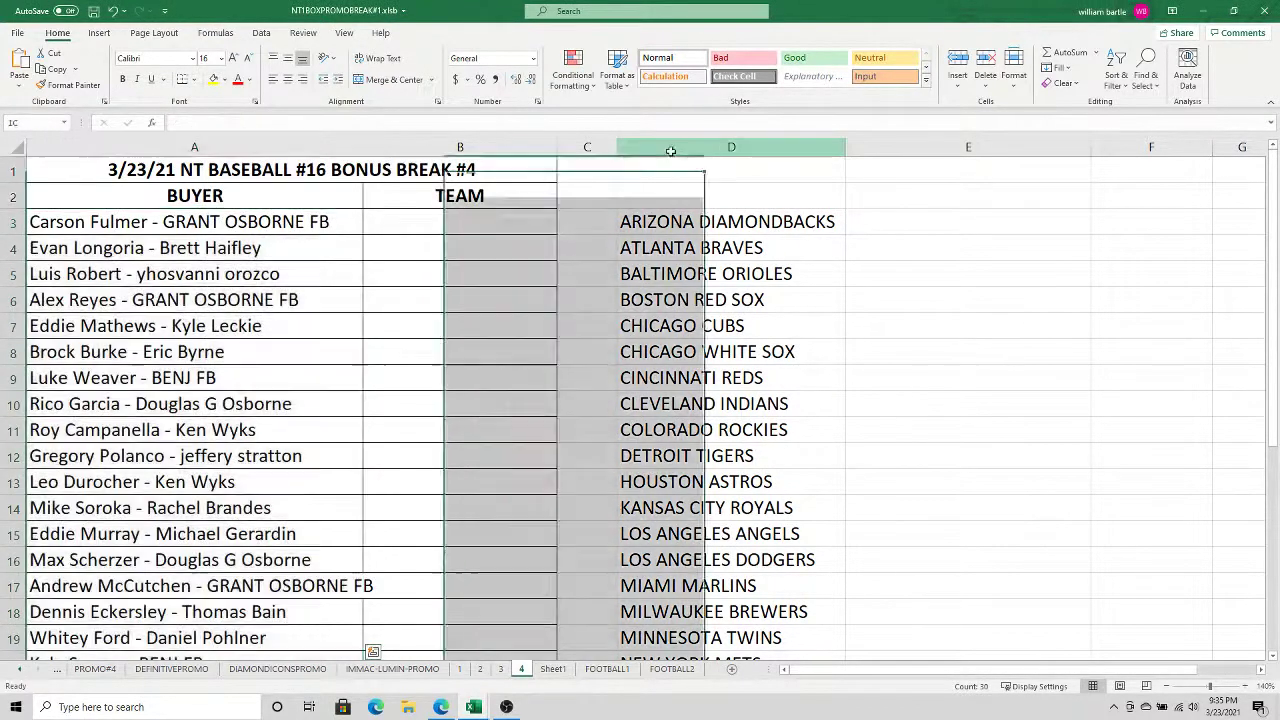
{"action": "right_click", "coordinate": [670, 150]}
{"action": "left_click", "coordinate": [712, 364]}
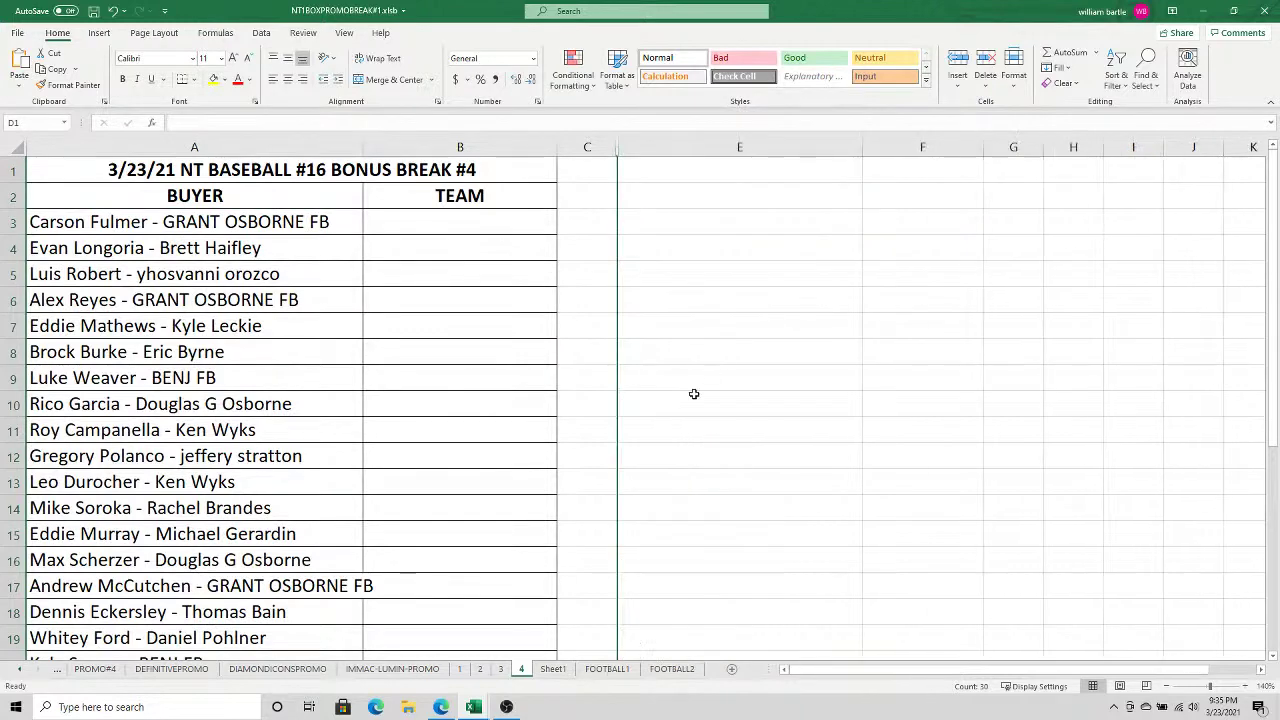
{"action": "left_click", "coordinate": [461, 669]}
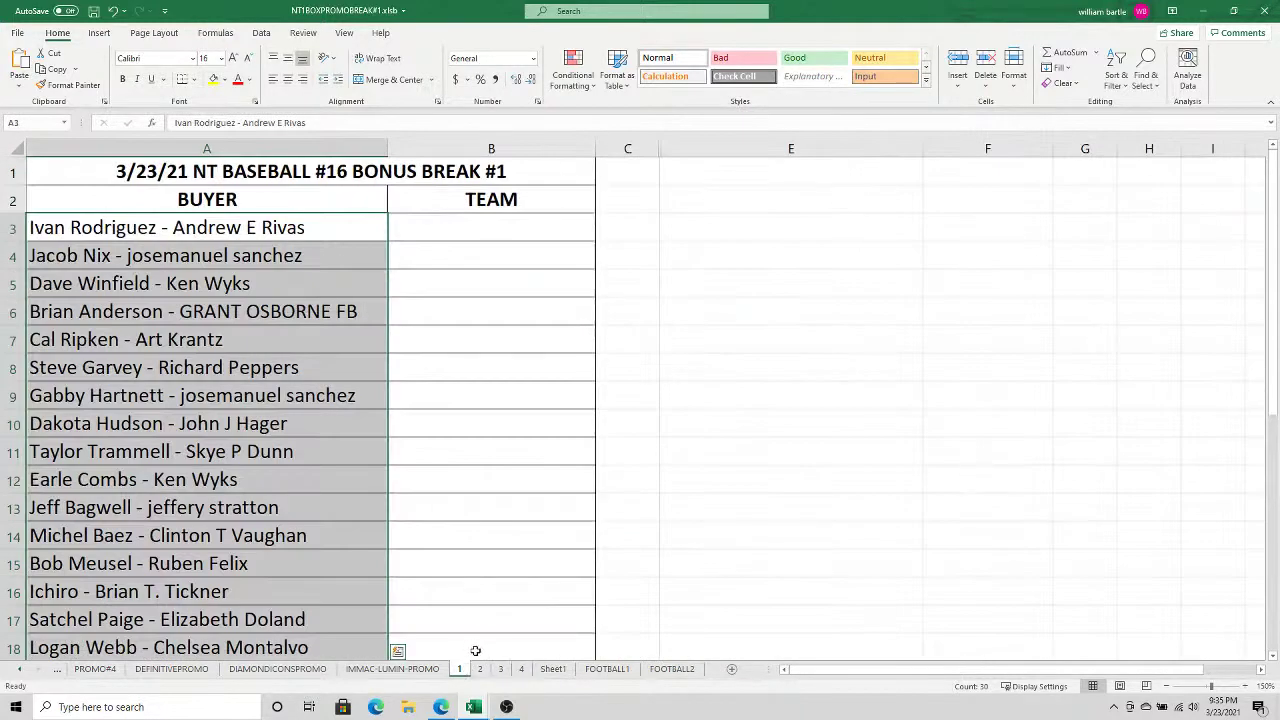
Switch to the browser and randomize the list of MLB teams five times in the RANDOM.ORG List Randomizer
{"action": "left_click", "coordinate": [442, 708]}
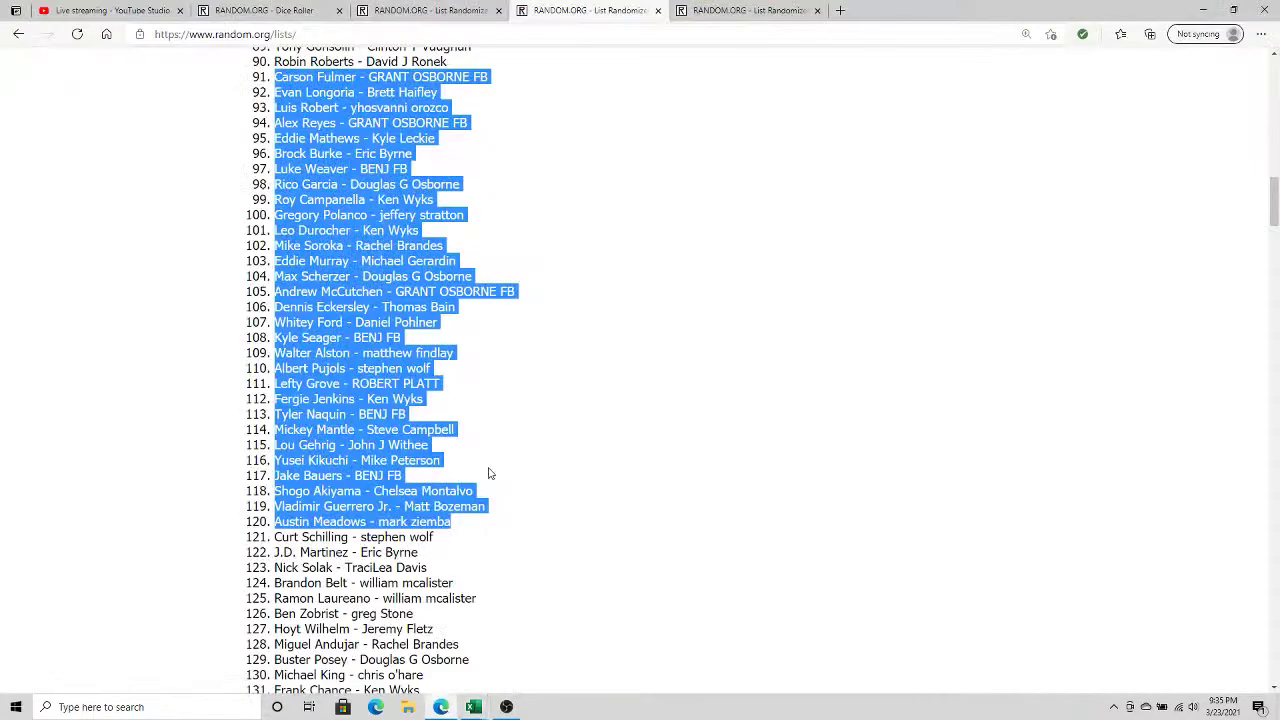
{"action": "left_click", "coordinate": [723, 11]}
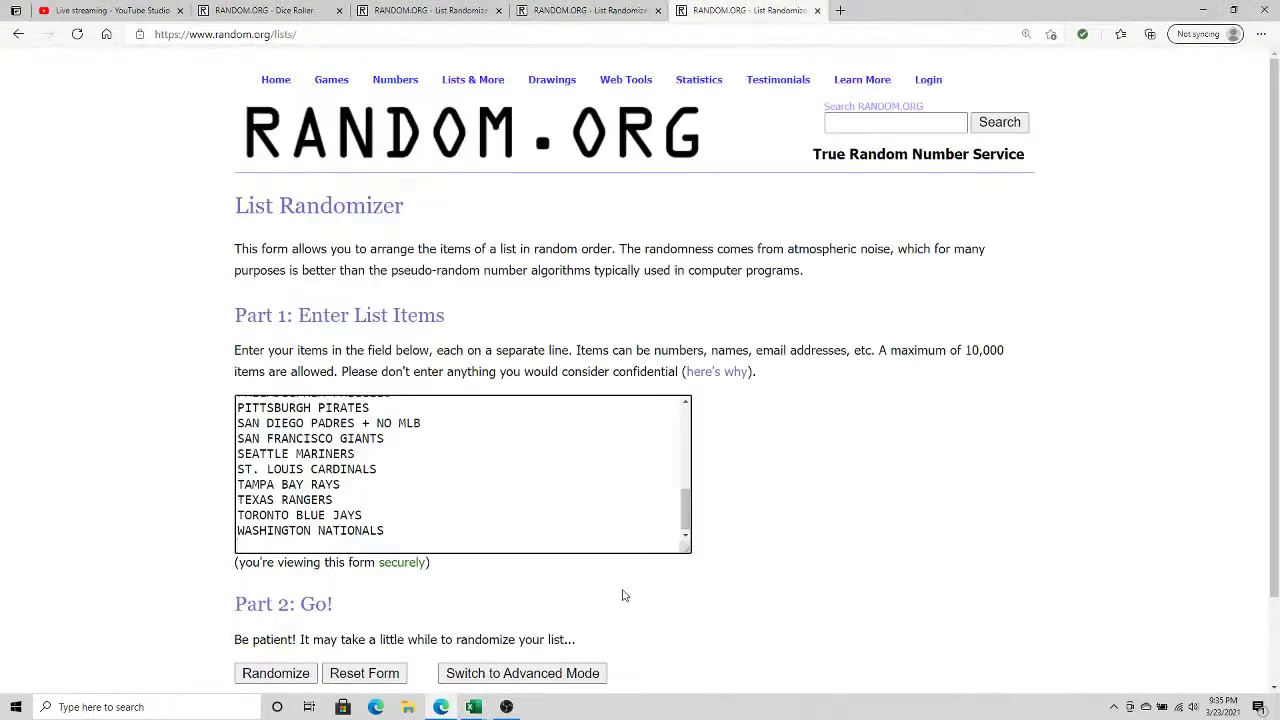
{"action": "left_click", "coordinate": [255, 678]}
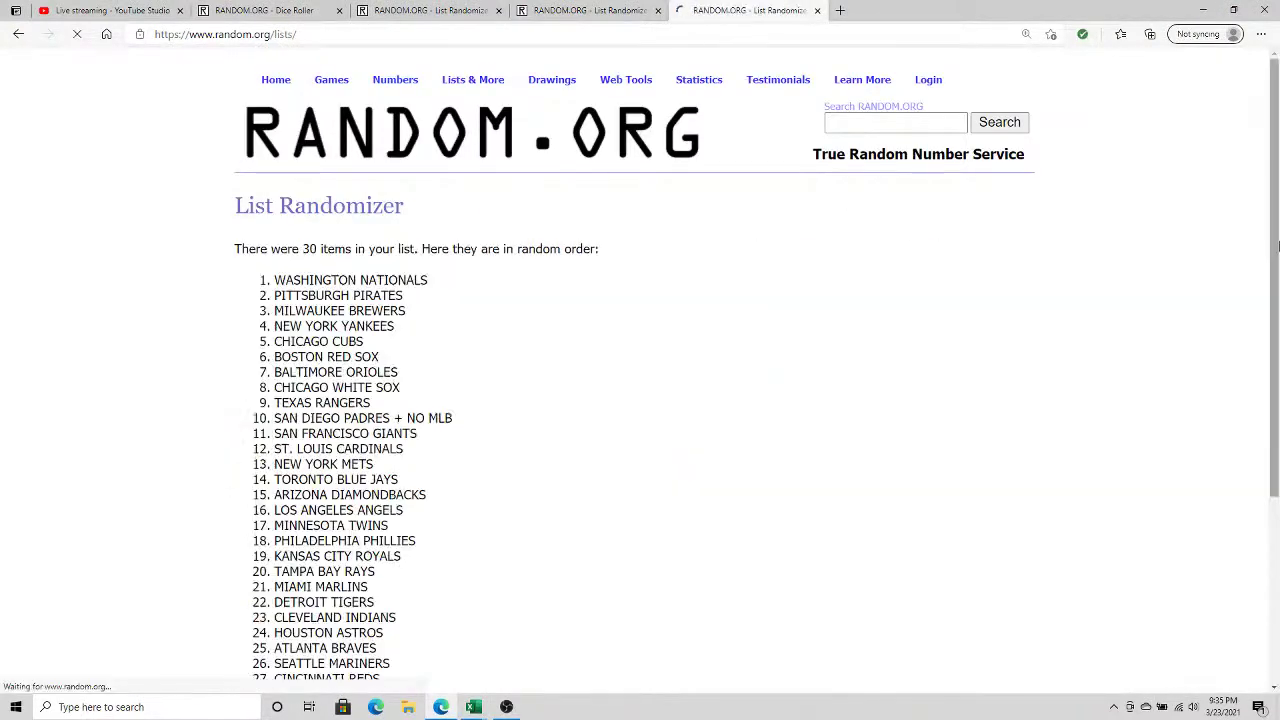
{"action": "scroll", "coordinate": [340, 612], "scroll_direction": "down", "scroll_amount": 3}
{"action": "left_click", "coordinate": [261, 571]}
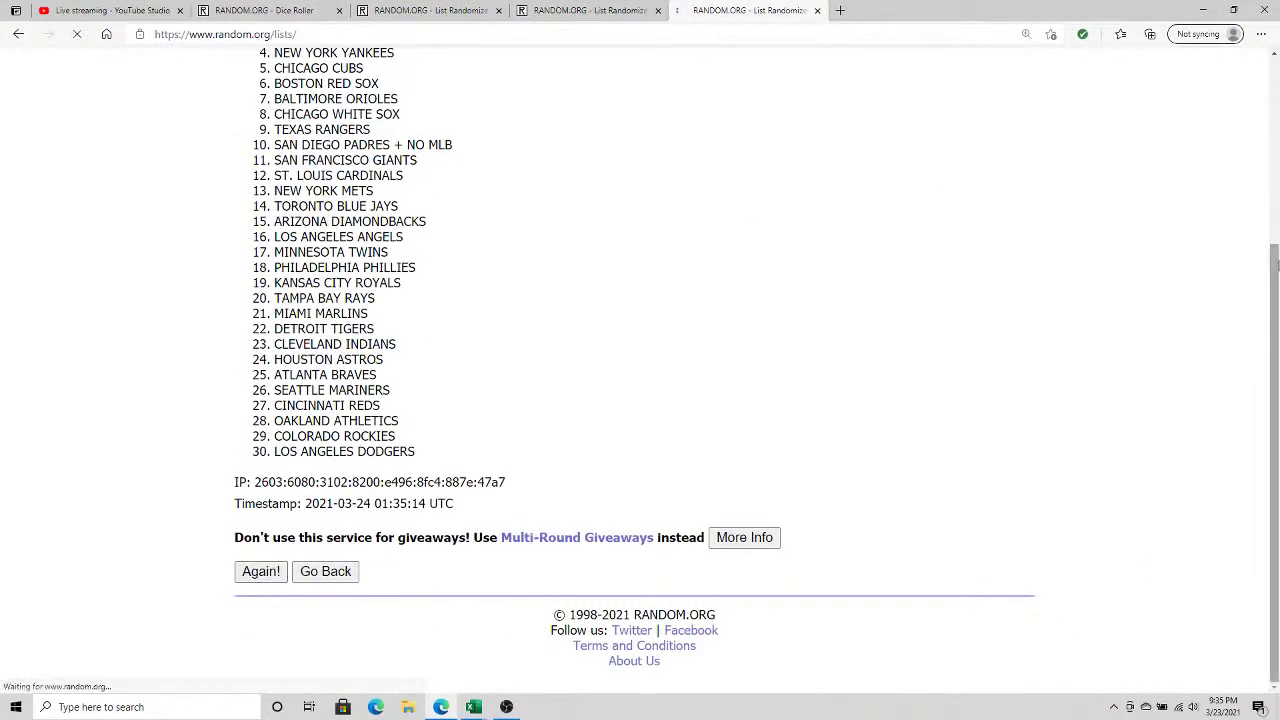
{"action": "scroll", "coordinate": [1047, 579], "scroll_direction": "down", "scroll_amount": 5}
{"action": "left_click", "coordinate": [260, 571]}
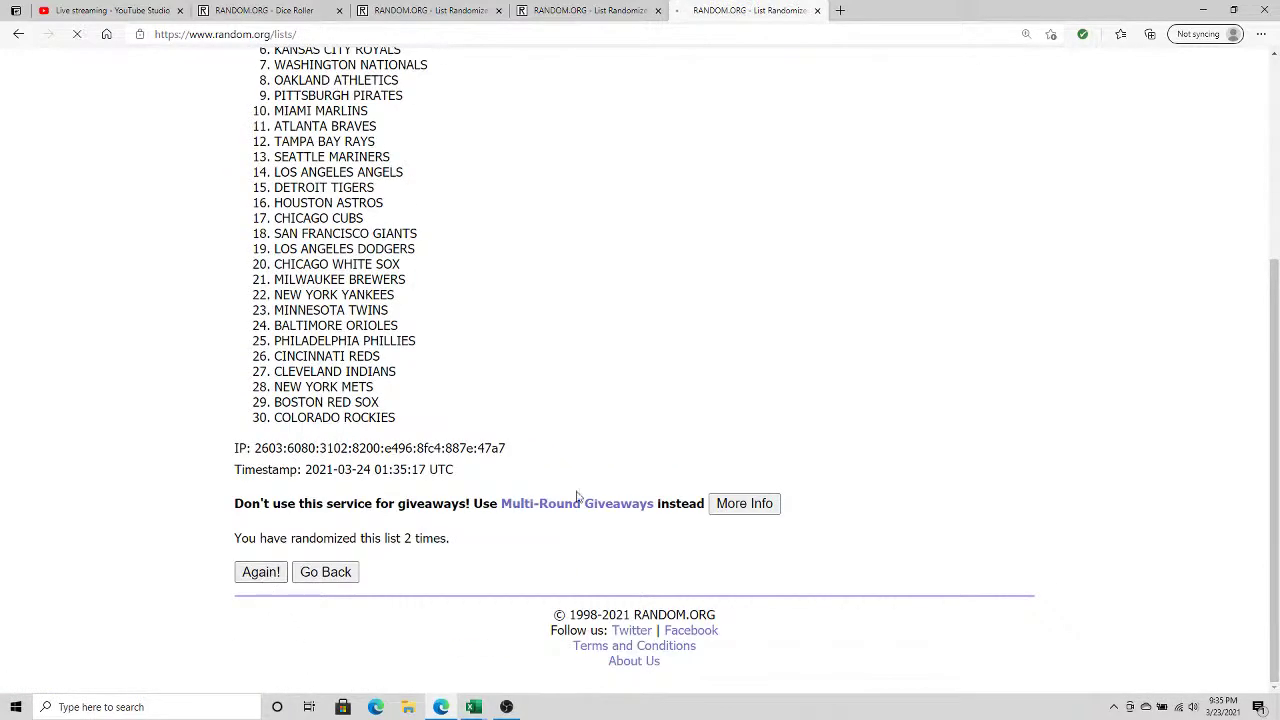
{"action": "scroll", "coordinate": [1276, 368], "scroll_direction": "down", "scroll_amount": 10}
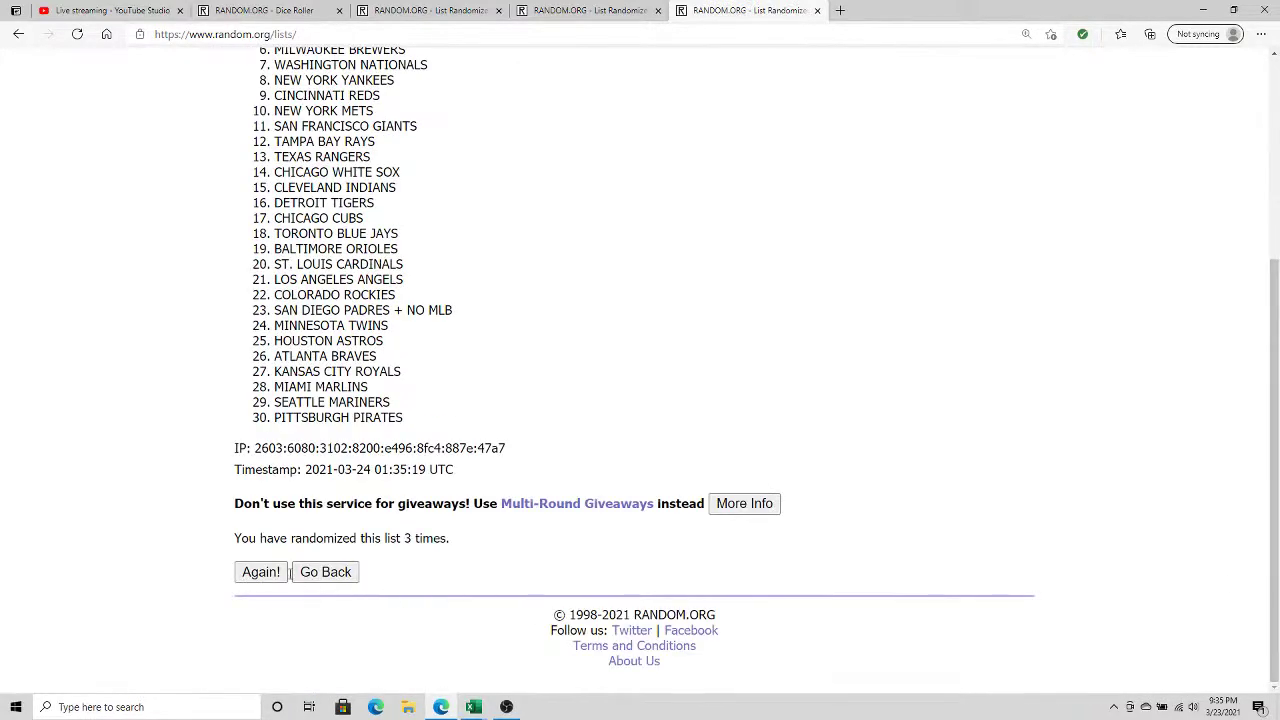
{"action": "left_click", "coordinate": [262, 571]}
{"action": "left_click_drag", "start_coordinate": [1276, 320], "coordinate": [1260, 623]}
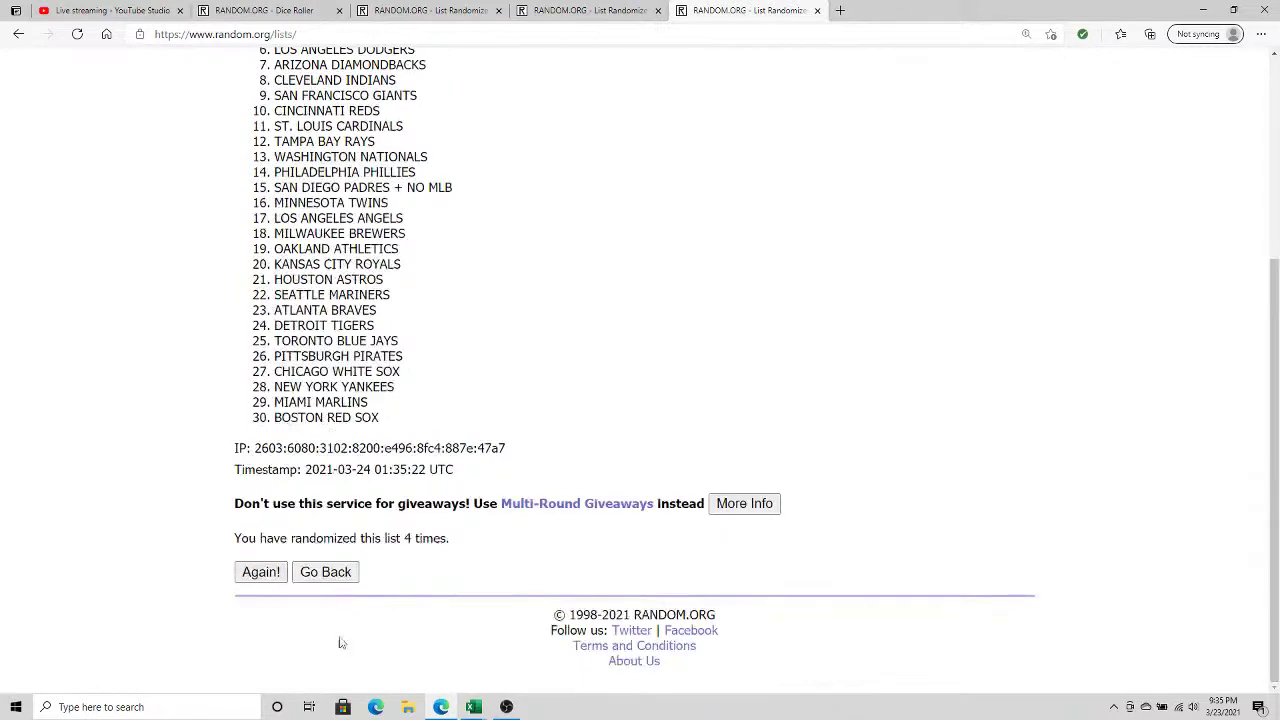
{"action": "left_click", "coordinate": [263, 572]}
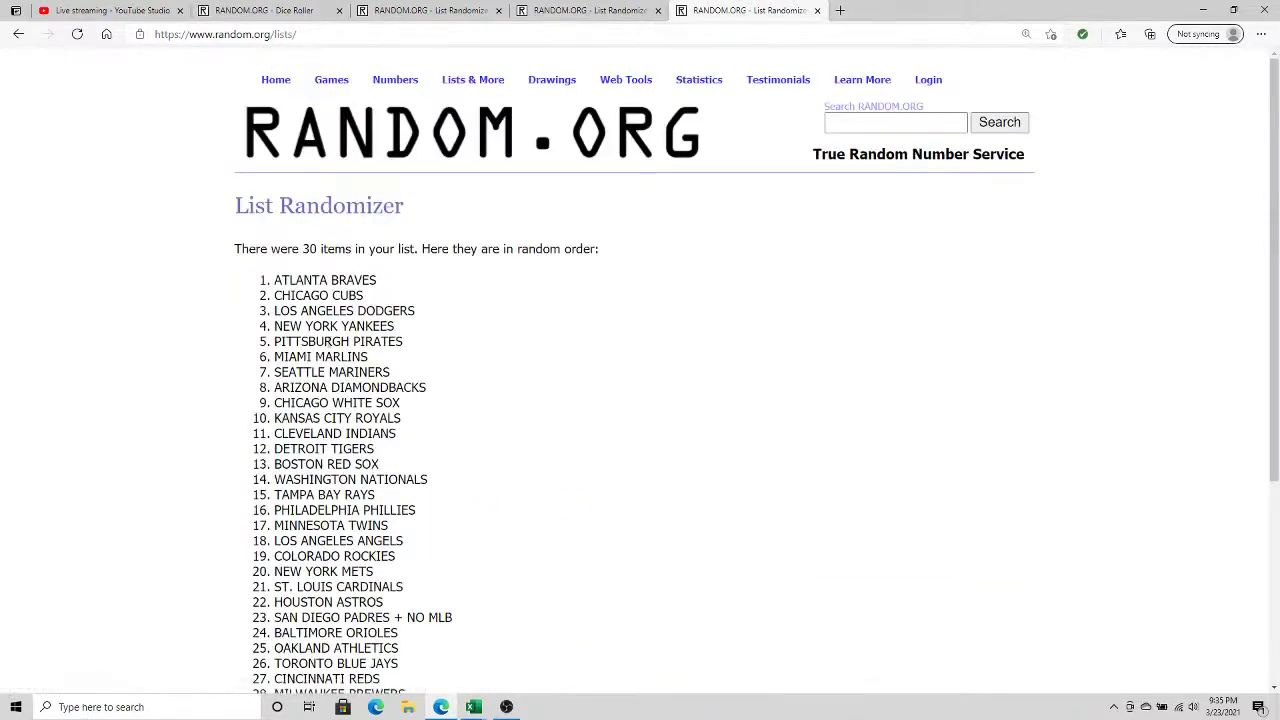
Copy all 30 teams from the fifth randomized result
{"action": "left_click_drag", "start_coordinate": [276, 281], "coordinate": [421, 425]}
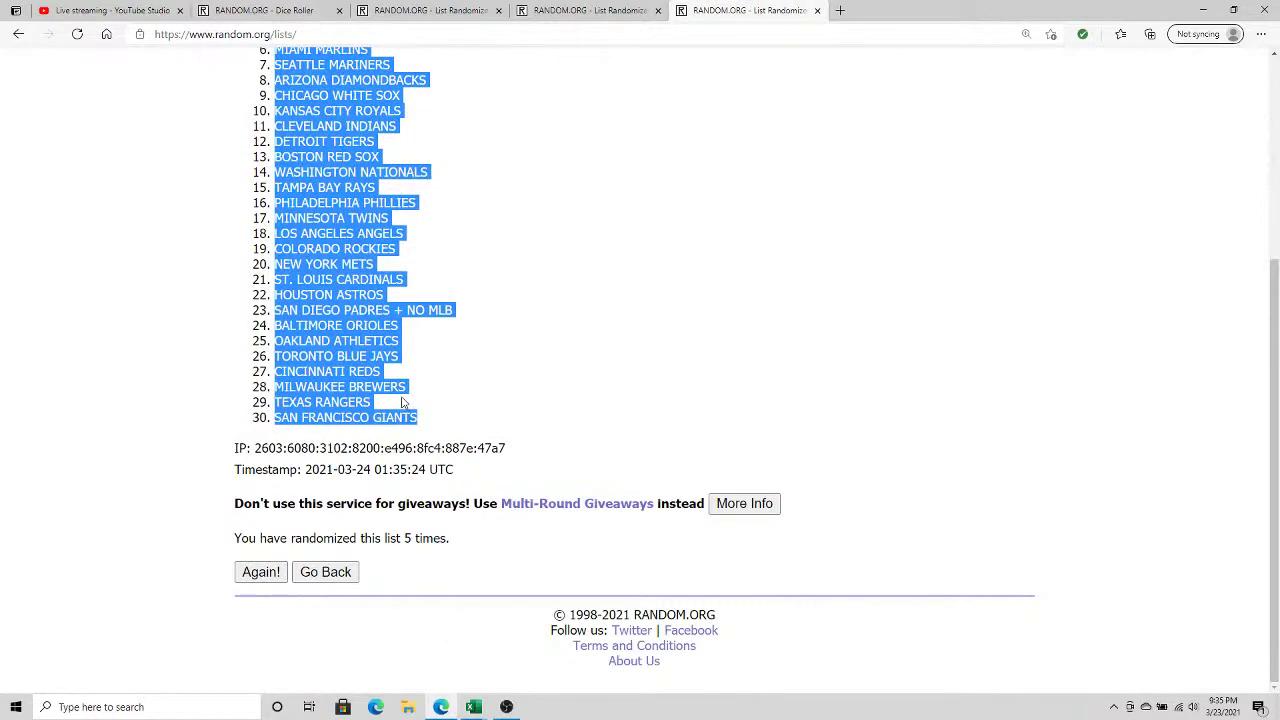
{"action": "right_click", "coordinate": [403, 402]}
{"action": "left_click", "coordinate": [430, 409]}
Switch to the NT1BOXPROMOBREAK#1 workbook in Excel and paste the teams as Text from cell B3 on sheet 1
{"action": "mouse_move", "coordinate": [472, 700]}
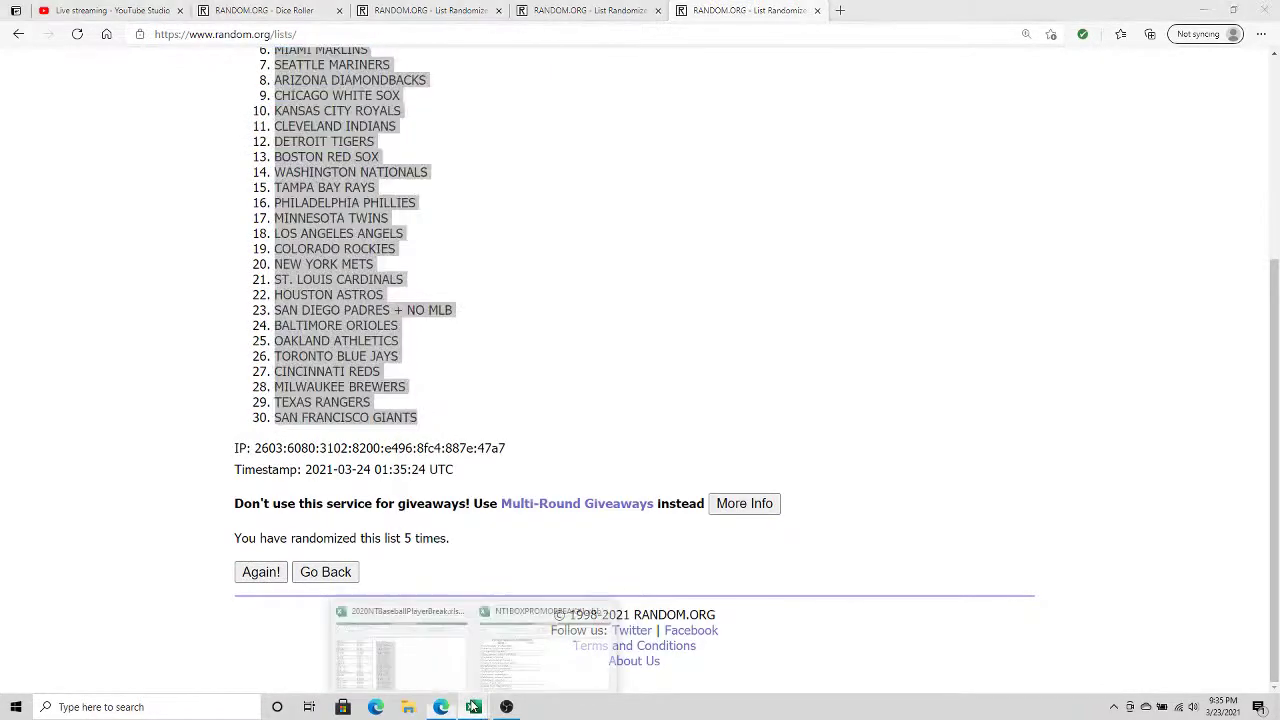
{"action": "left_click", "coordinate": [513, 600]}
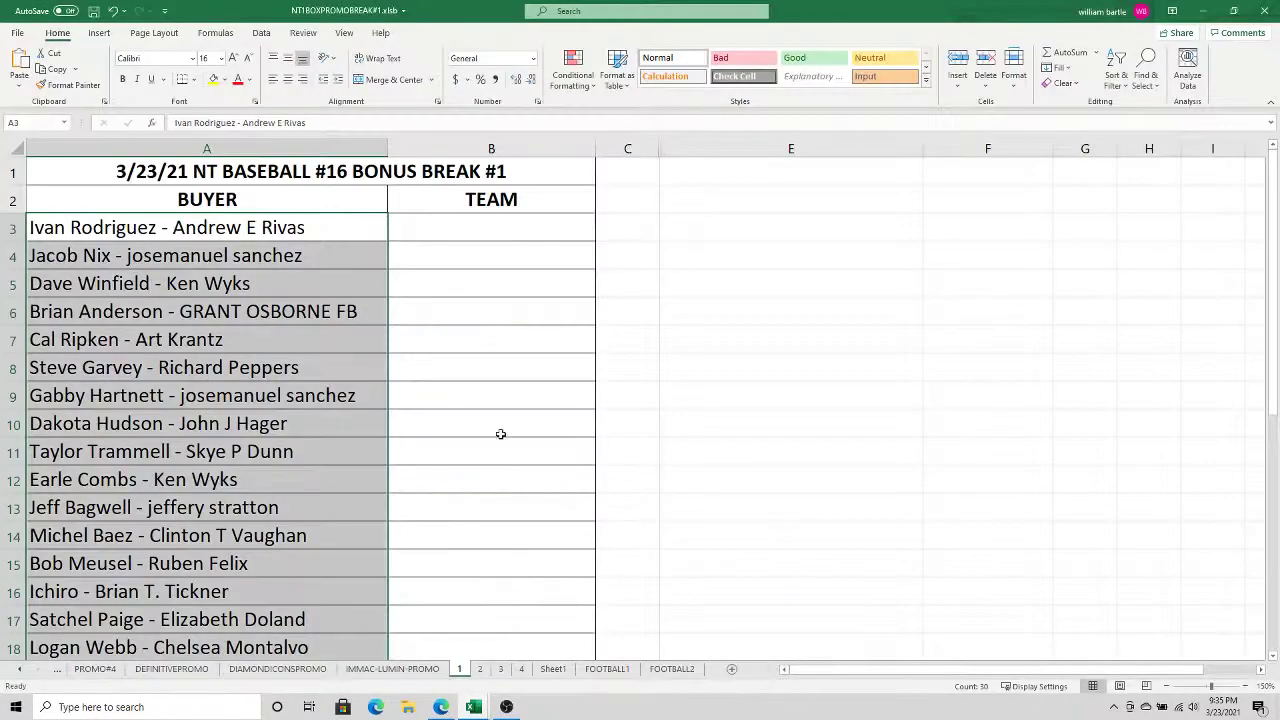
{"action": "left_click", "coordinate": [489, 229]}
{"action": "right_click", "coordinate": [489, 229]}
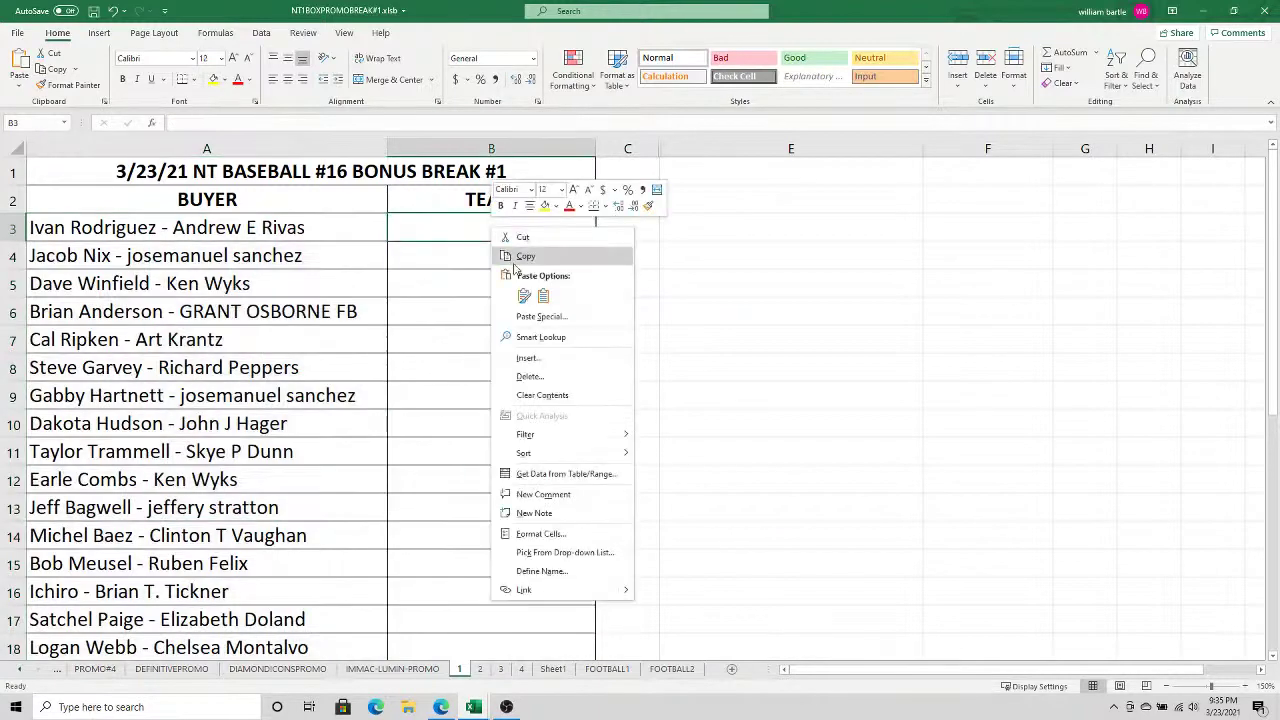
{"action": "left_click", "coordinate": [541, 316]}
{"action": "left_click", "coordinate": [434, 243]}
{"action": "left_click", "coordinate": [434, 234]}
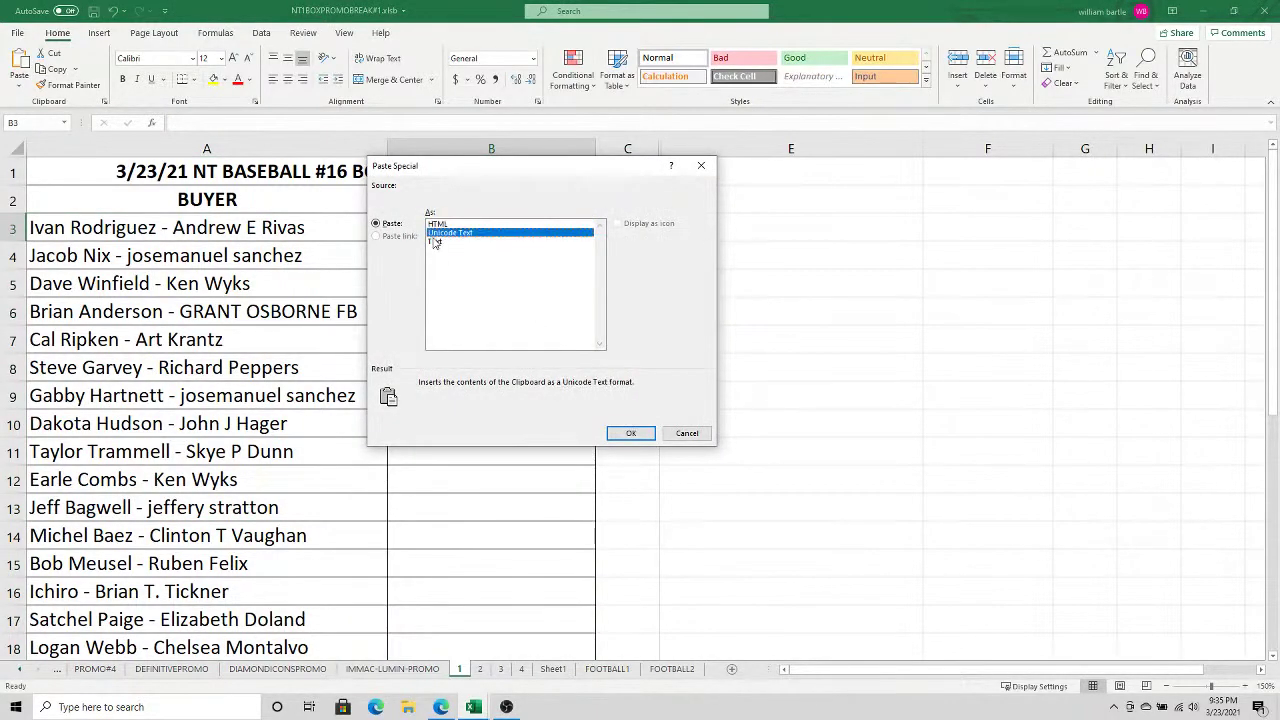
{"action": "left_click", "coordinate": [433, 243]}
{"action": "left_click", "coordinate": [615, 434]}
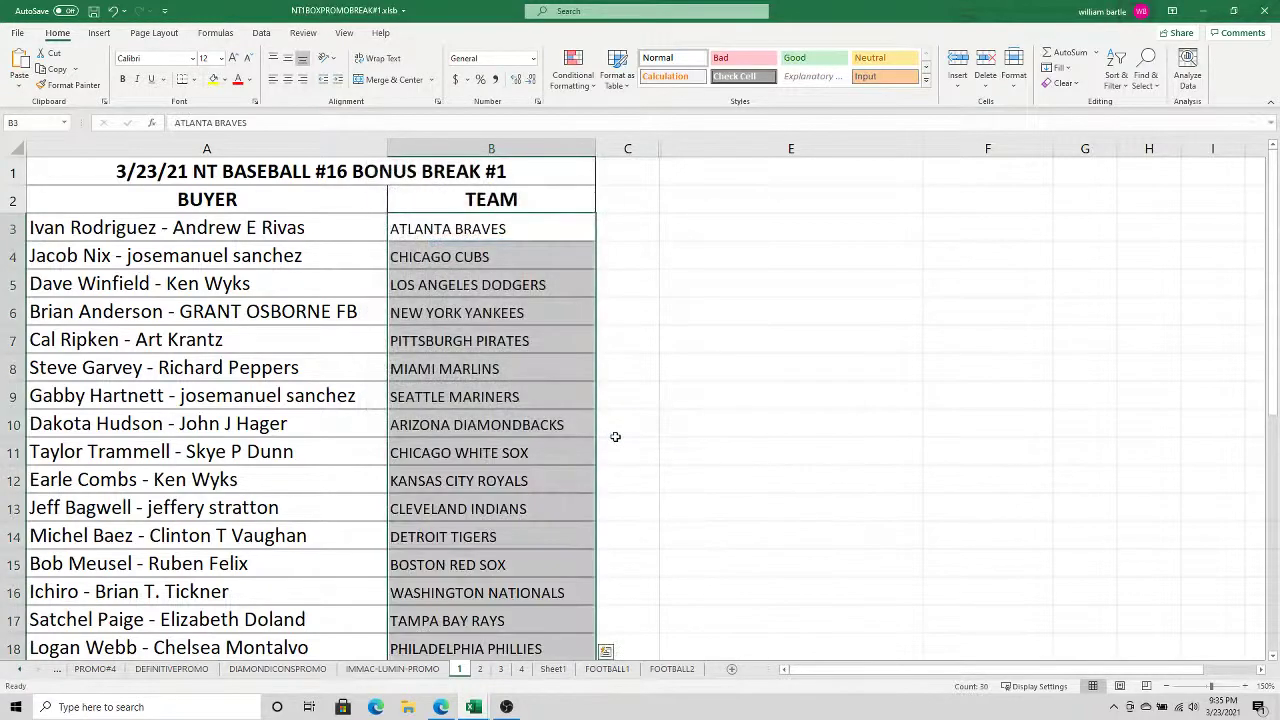
Review the buyer and team pairings on sheet 1, and sort them by TEAM from A to Z with headers
{"action": "left_click_drag", "start_coordinate": [1270, 247], "coordinate": [1274, 260]}
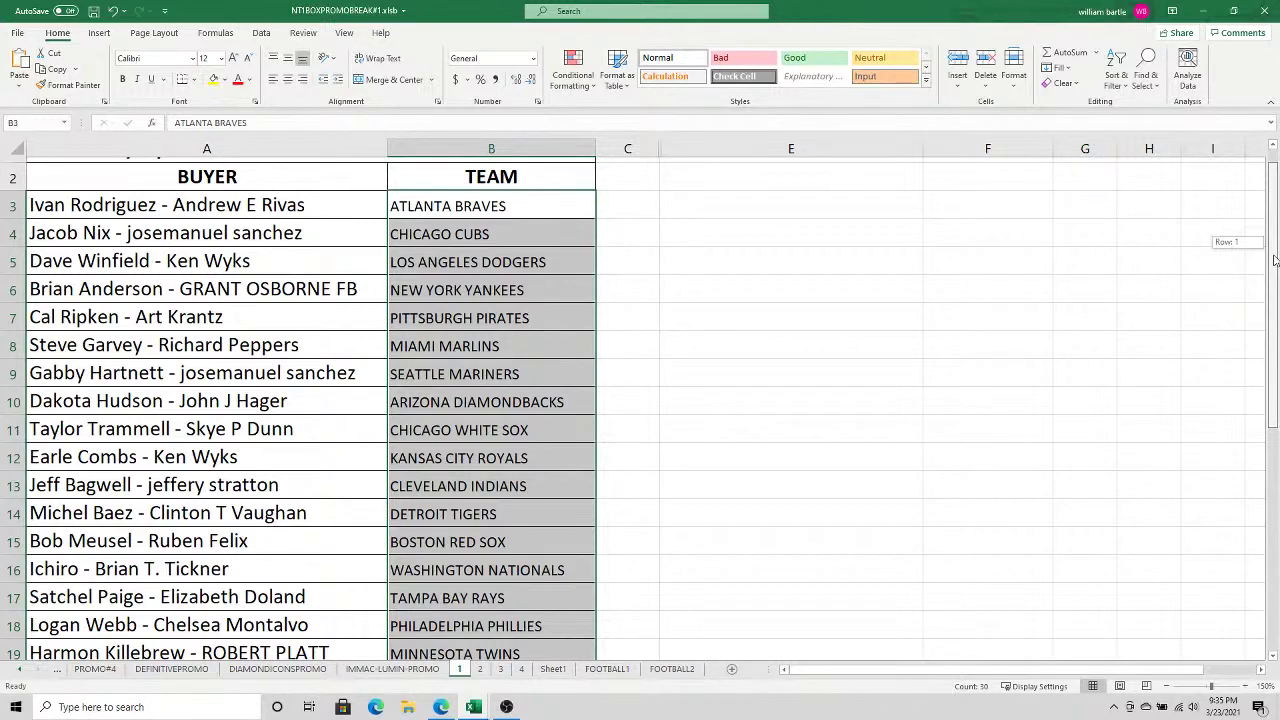
{"action": "left_click_drag", "start_coordinate": [1274, 260], "coordinate": [1274, 265]}
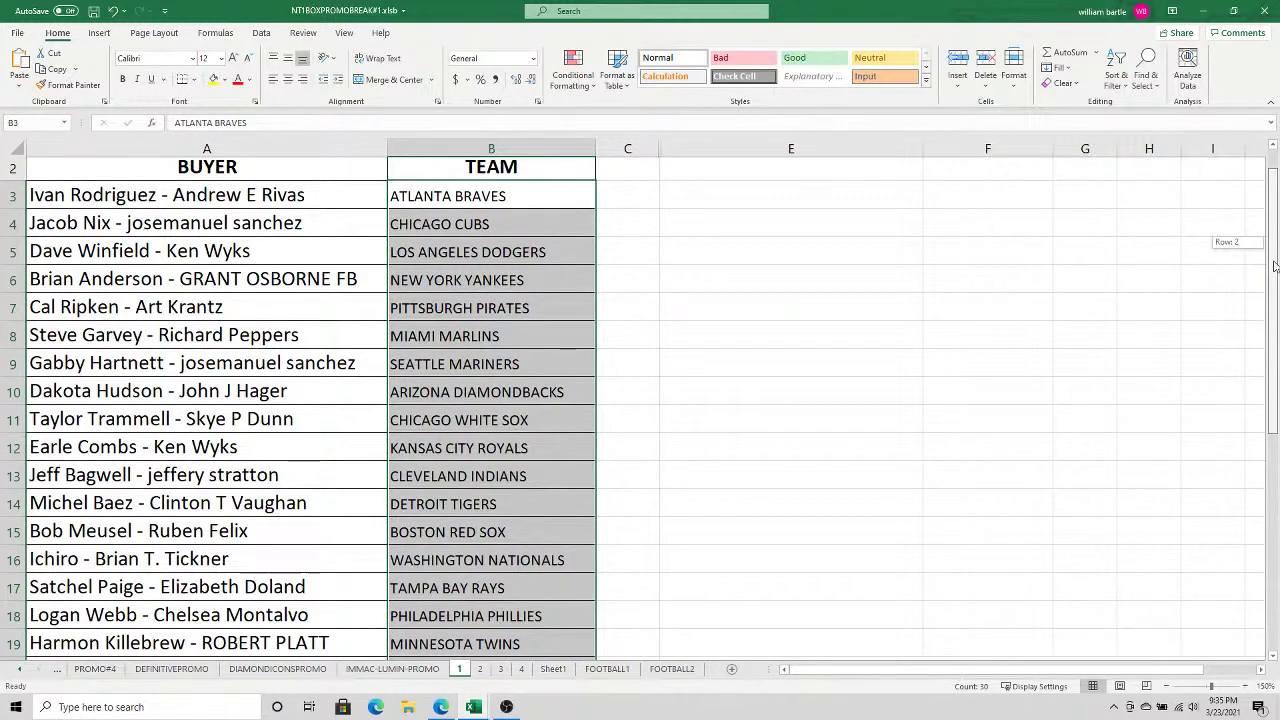
{"action": "left_click_drag", "start_coordinate": [1274, 267], "coordinate": [1275, 485]}
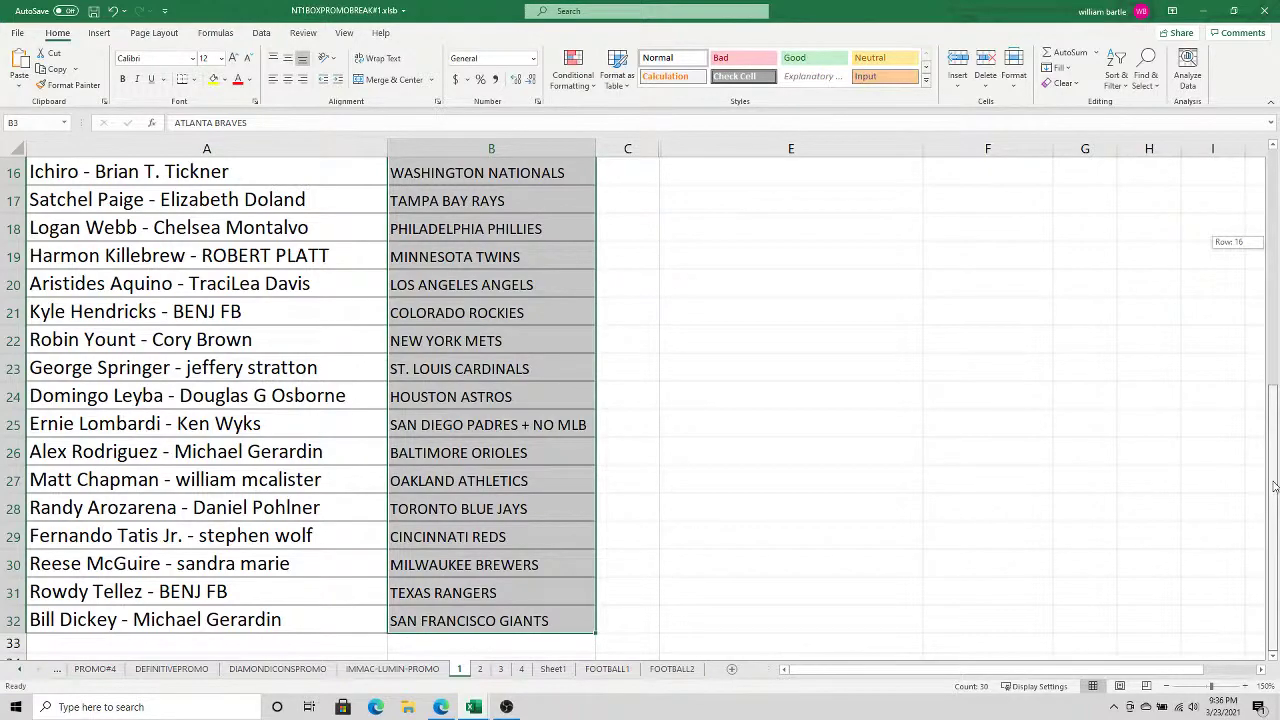
{"action": "left_click_drag", "start_coordinate": [1275, 485], "coordinate": [1275, 248]}
{"action": "left_click", "coordinate": [347, 204]}
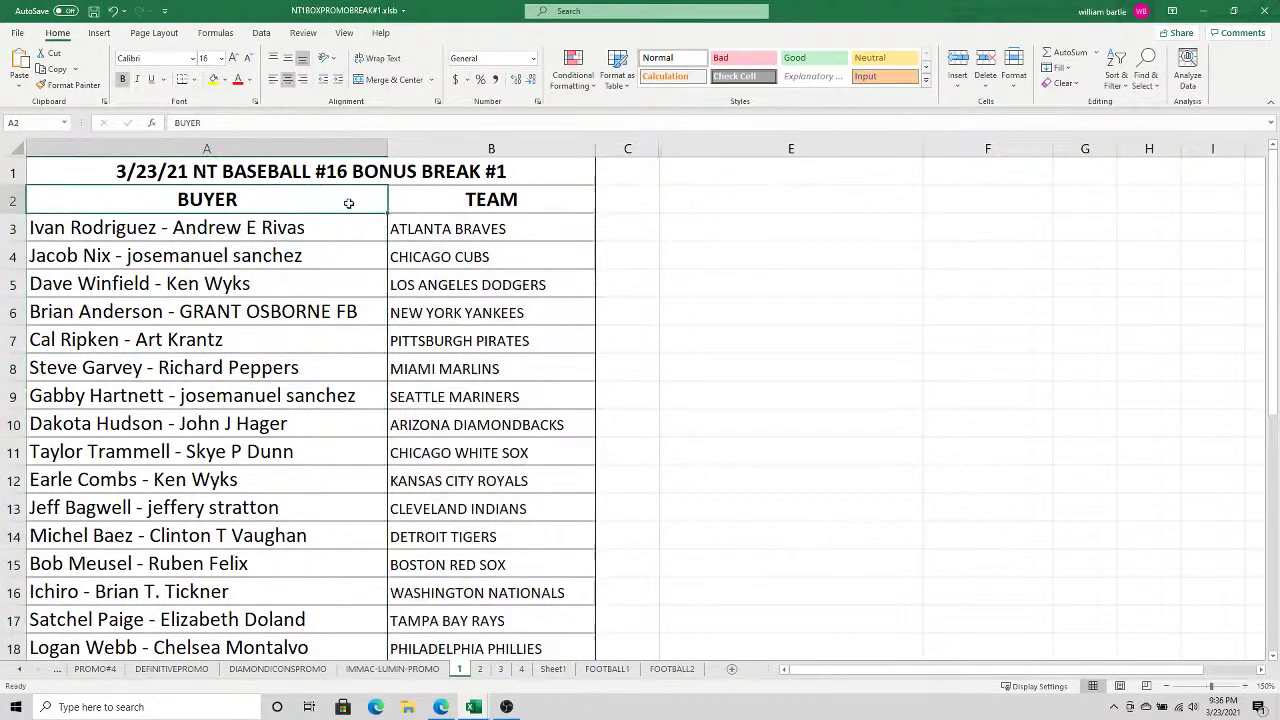
{"action": "key", "text": "ctrl+shift+End"}
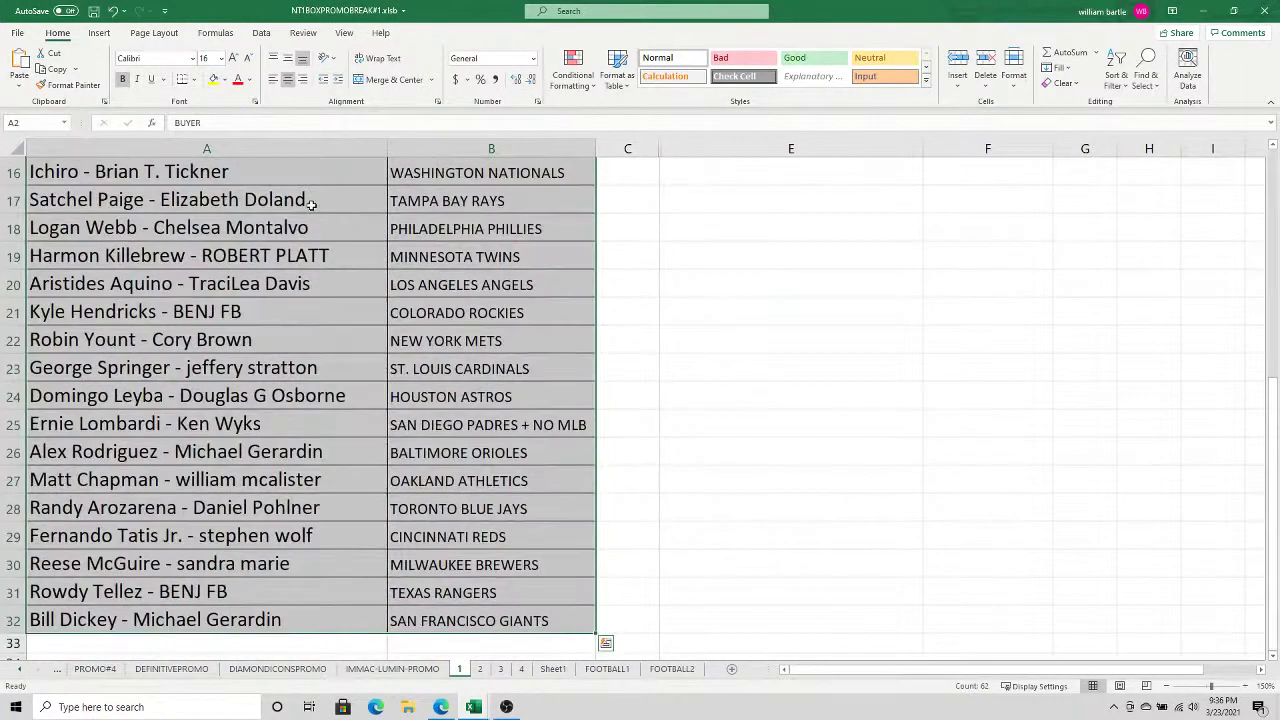
{"action": "left_click", "coordinate": [262, 33]}
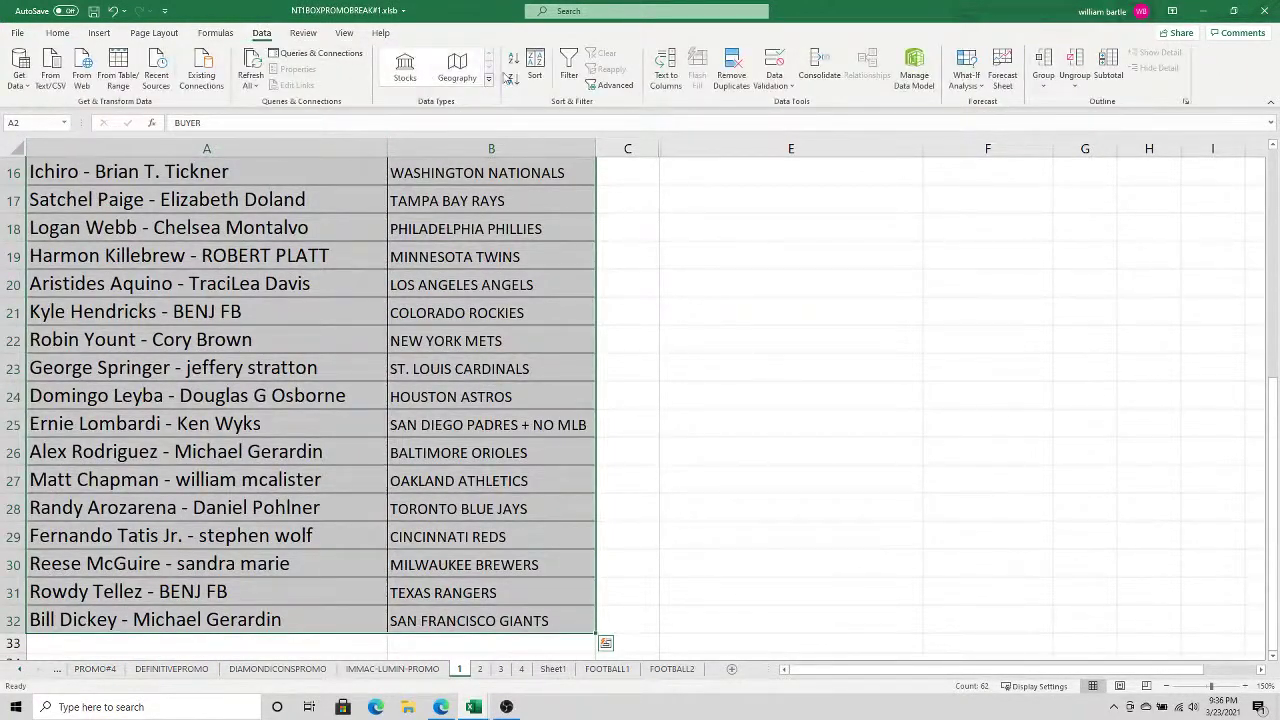
{"action": "left_click", "coordinate": [535, 73]}
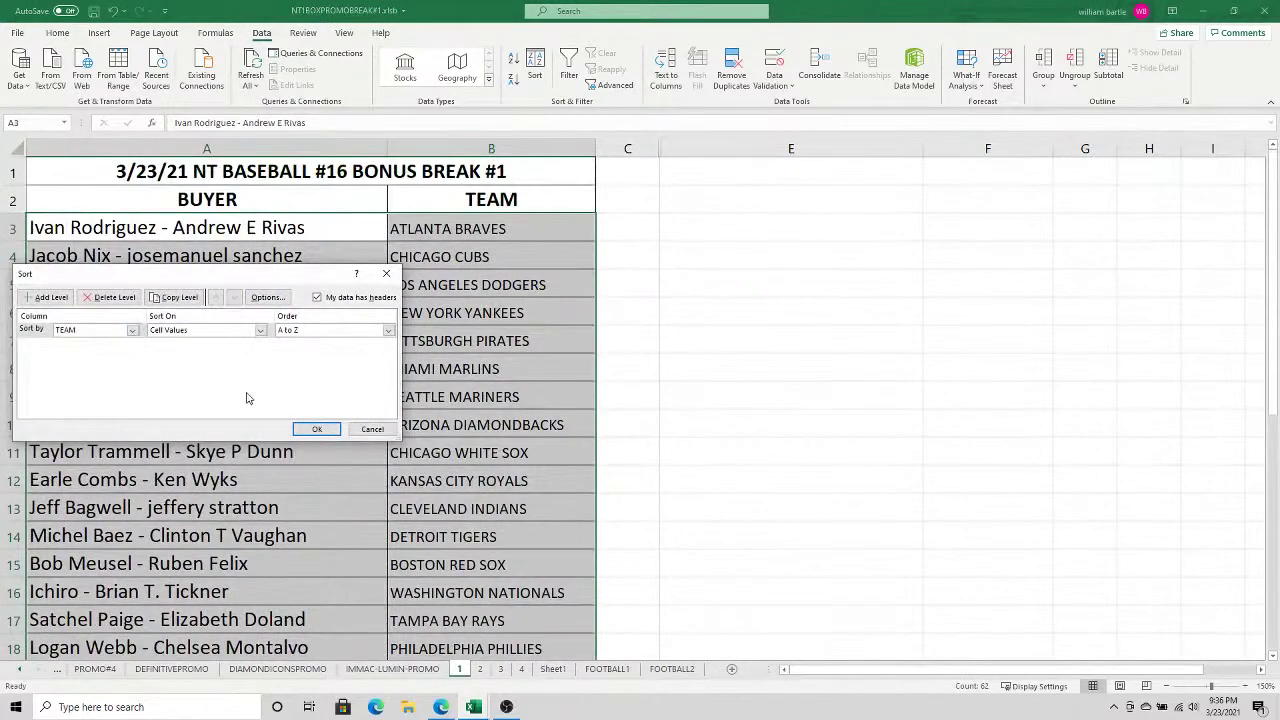
{"action": "left_click", "coordinate": [312, 429]}
Select the whole Bonus Break #1 table from its title to row 32 and print it
{"action": "left_click", "coordinate": [367, 174]}
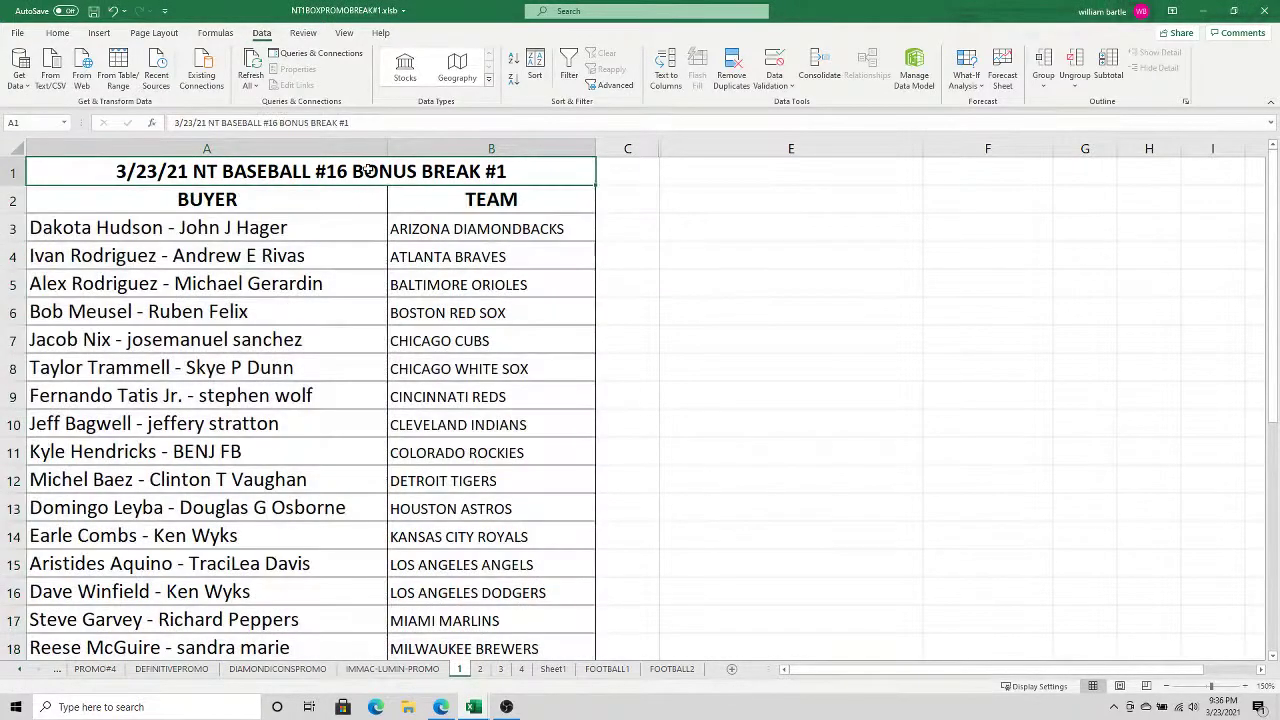
{"action": "key", "text": "ctrl+shift+Down"}
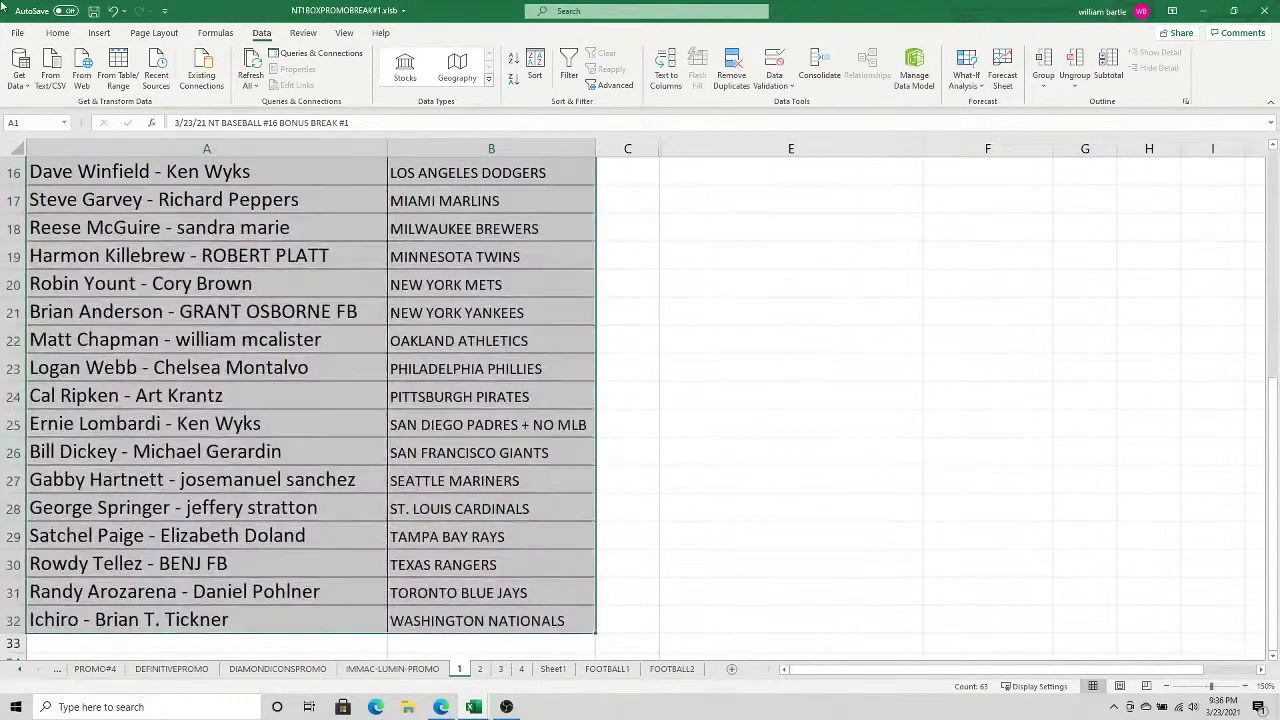
{"action": "left_click", "coordinate": [15, 33]}
{"action": "left_click", "coordinate": [50, 238]}
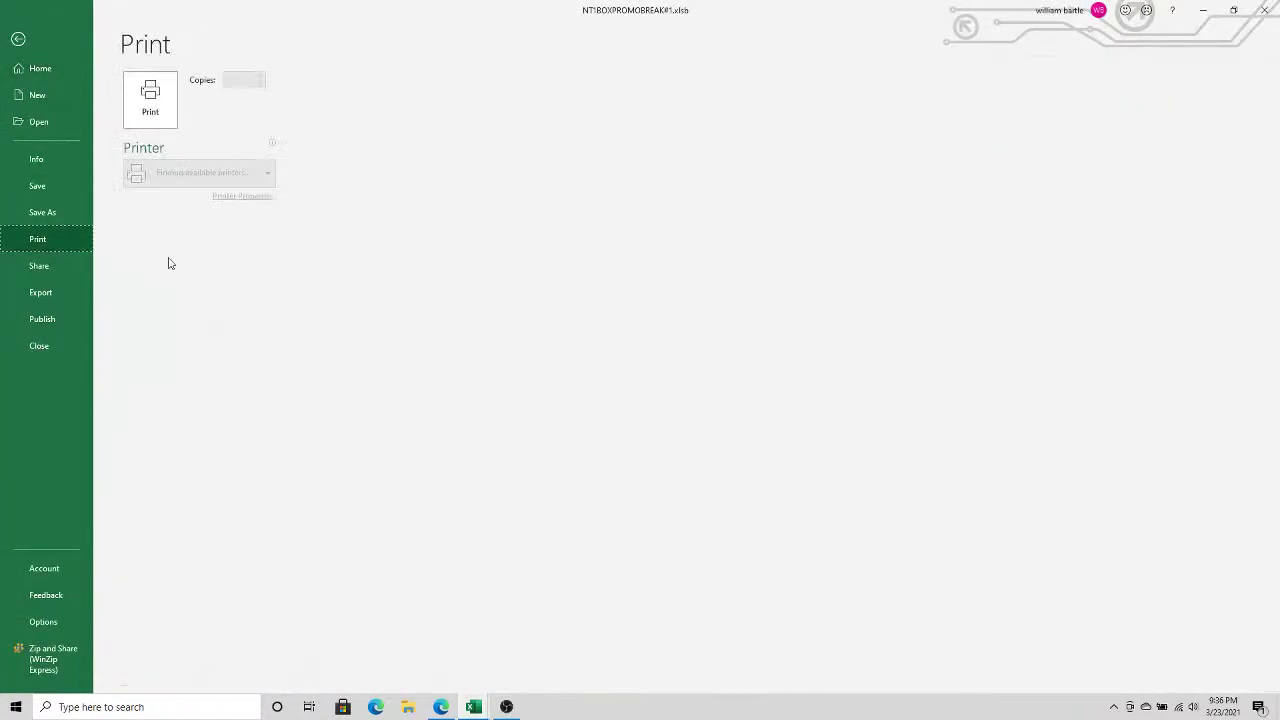
{"action": "left_click", "coordinate": [153, 121]}
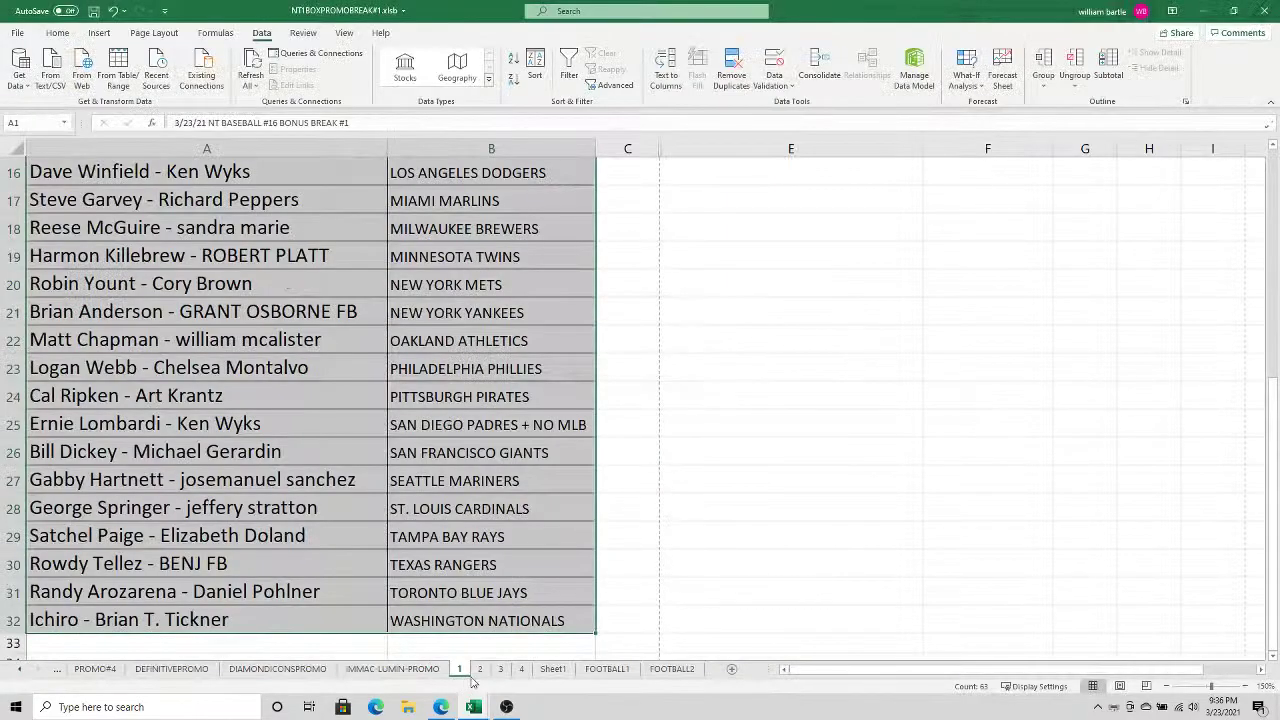
Paste the copied teams as Text from cell B3 on sheet 2
{"action": "left_click", "coordinate": [479, 669]}
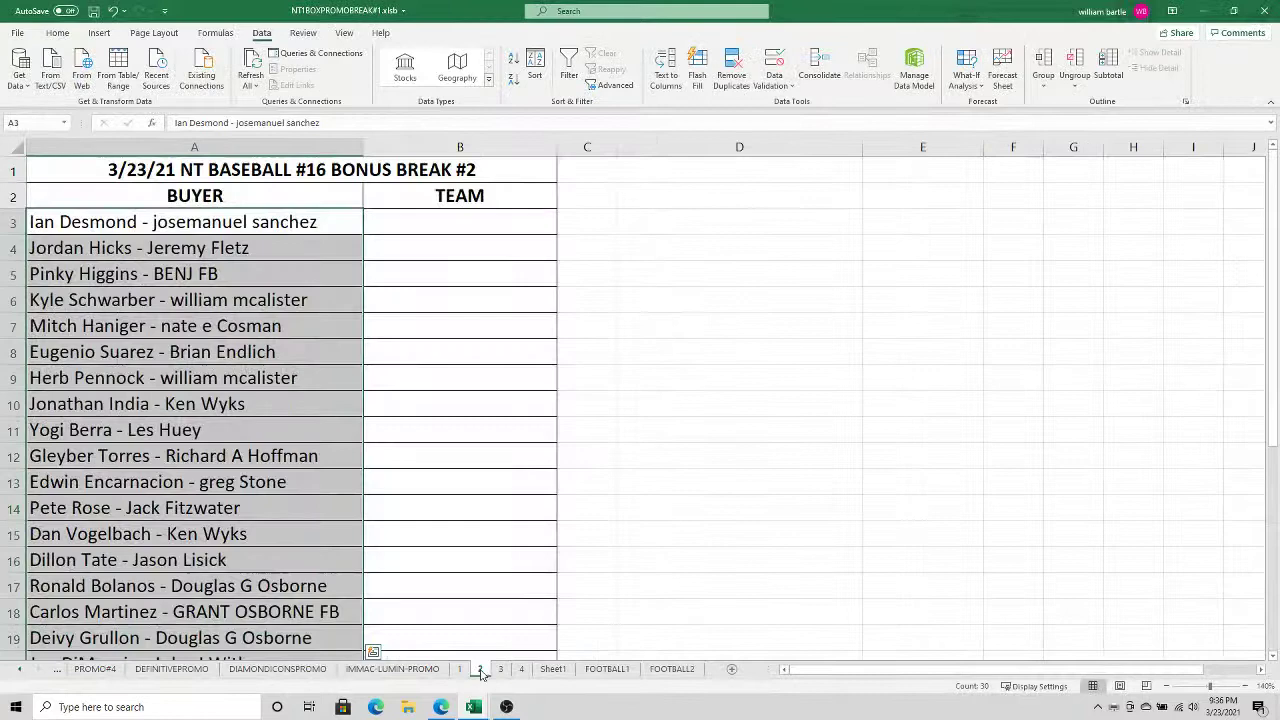
{"action": "left_click", "coordinate": [491, 221]}
{"action": "right_click", "coordinate": [492, 226]}
{"action": "left_click", "coordinate": [545, 312]}
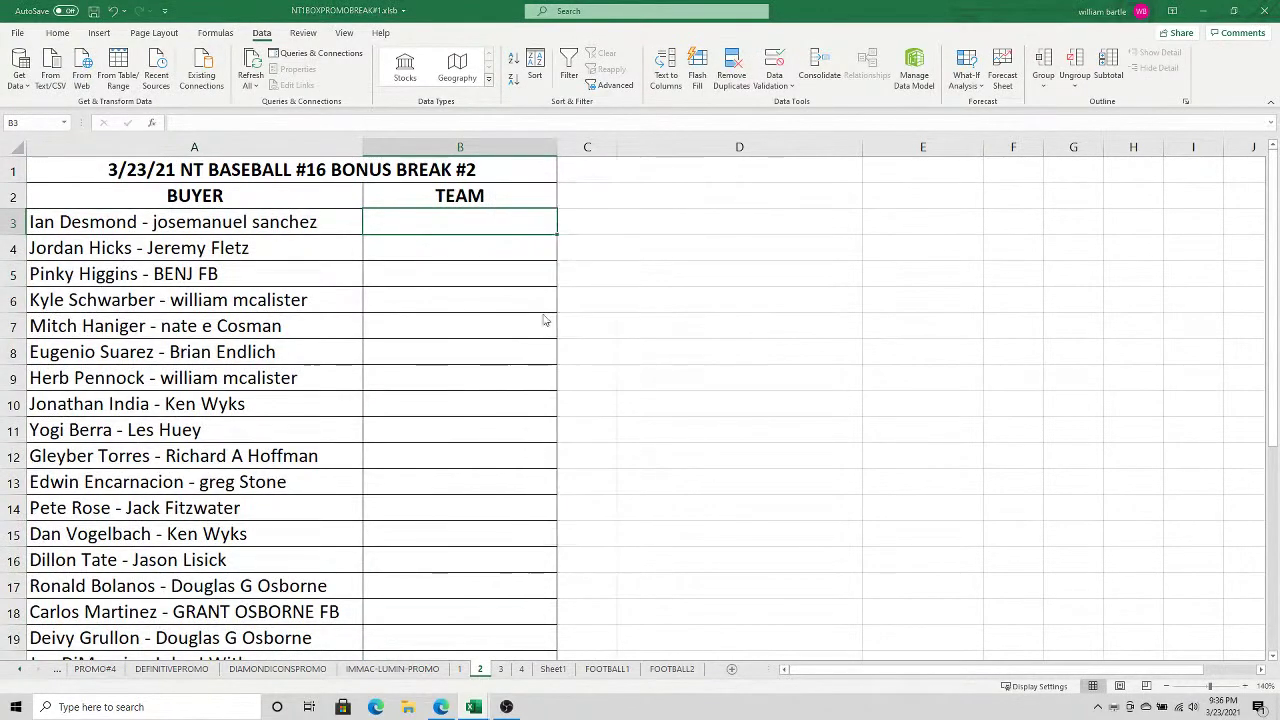
{"action": "left_click", "coordinate": [437, 247]}
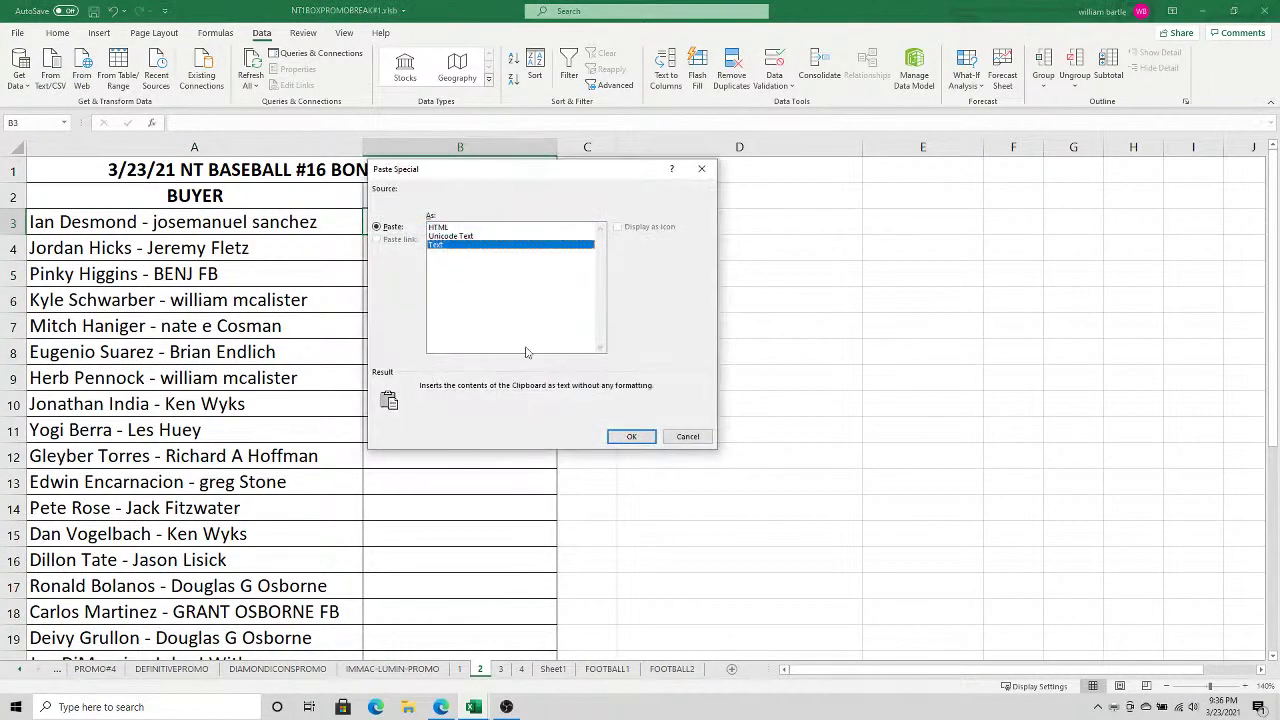
{"action": "left_click", "coordinate": [620, 436]}
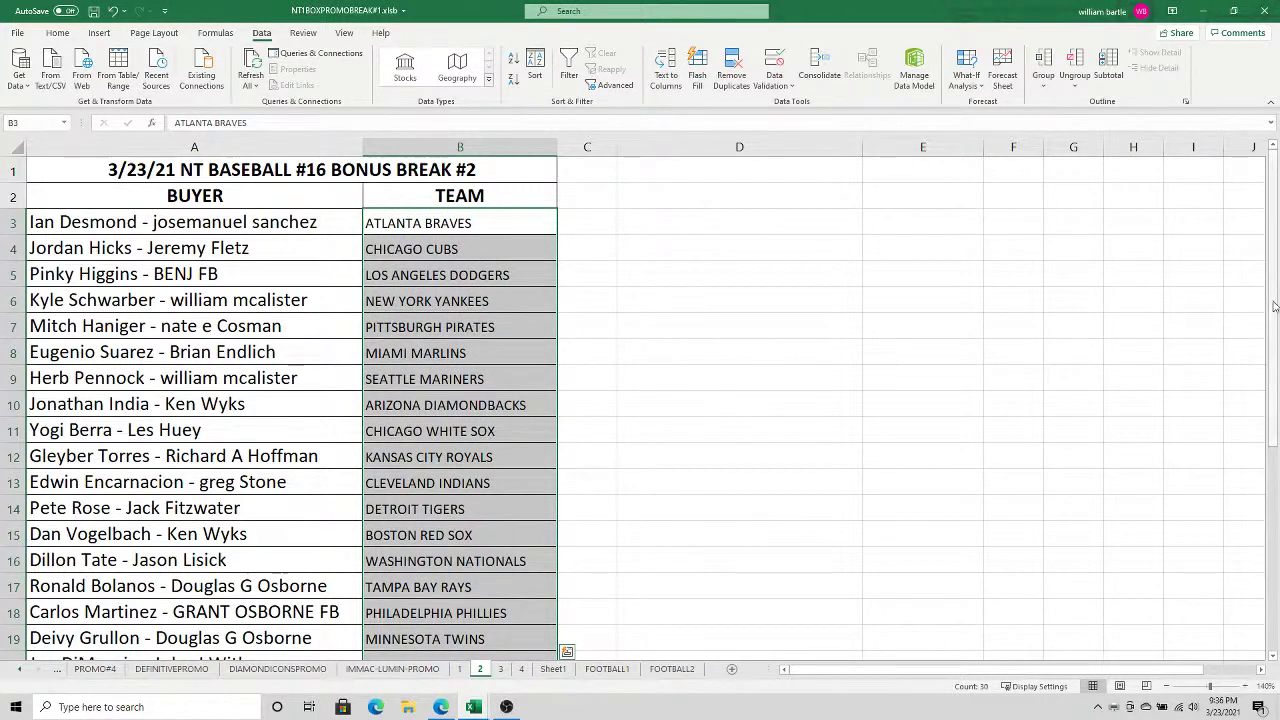
Review the buyer and team pairings on sheet 2, and sort them by TEAM from A to Z with headers
{"action": "left_click_drag", "start_coordinate": [1275, 298], "coordinate": [1273, 312]}
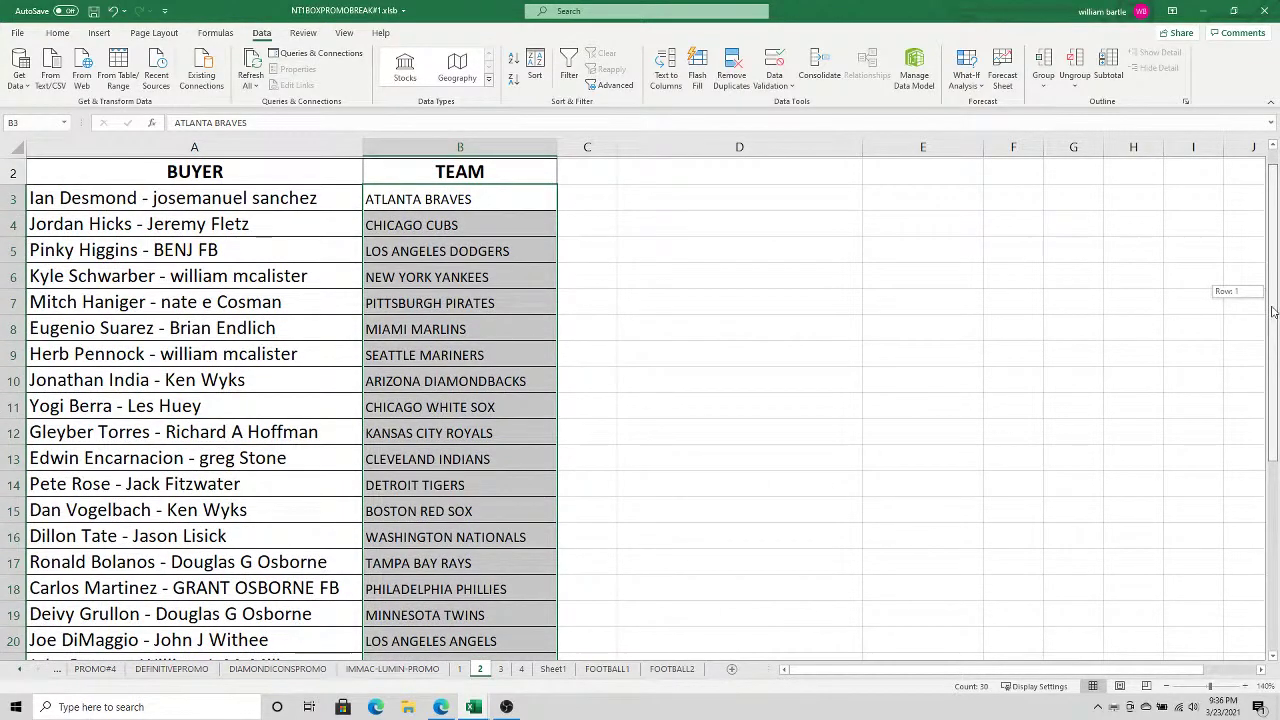
{"action": "left_click_drag", "start_coordinate": [1273, 312], "coordinate": [1274, 350]}
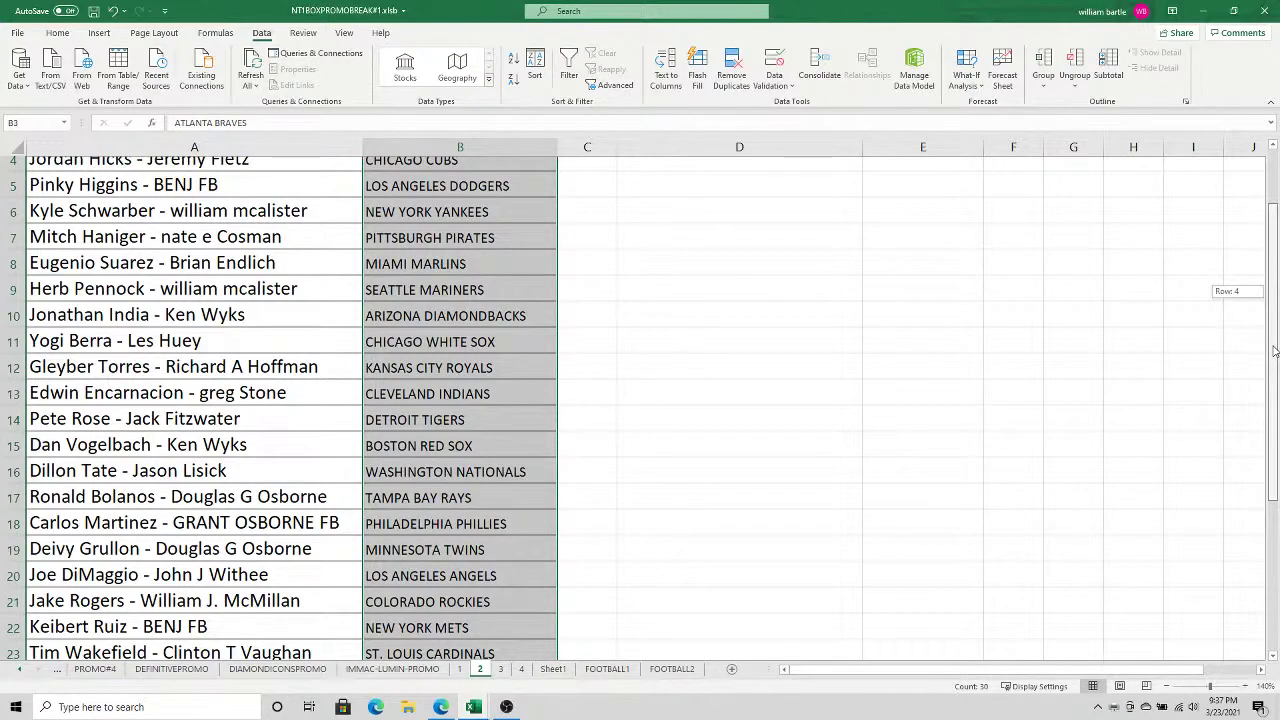
{"action": "left_click_drag", "start_coordinate": [1274, 350], "coordinate": [1250, 267]}
{"action": "left_click", "coordinate": [310, 189]}
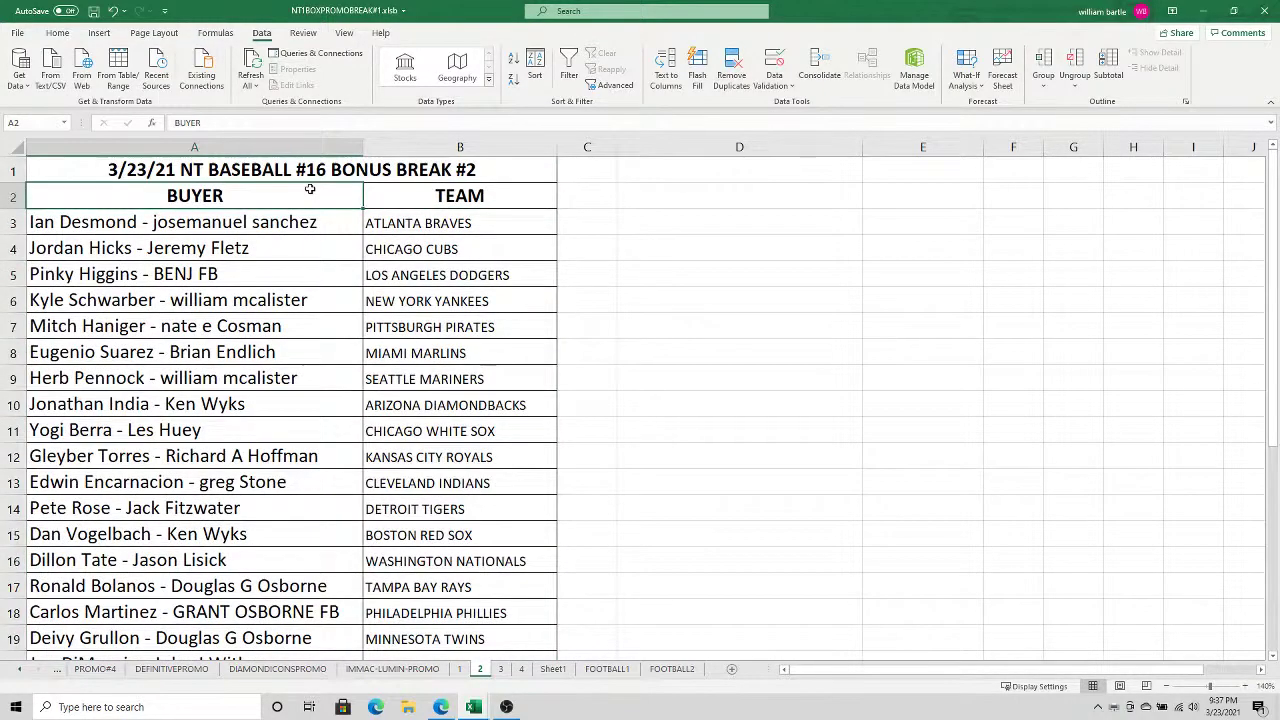
{"action": "key", "text": "shift+Right"}
{"action": "key", "text": "ctrl+shift+Down"}
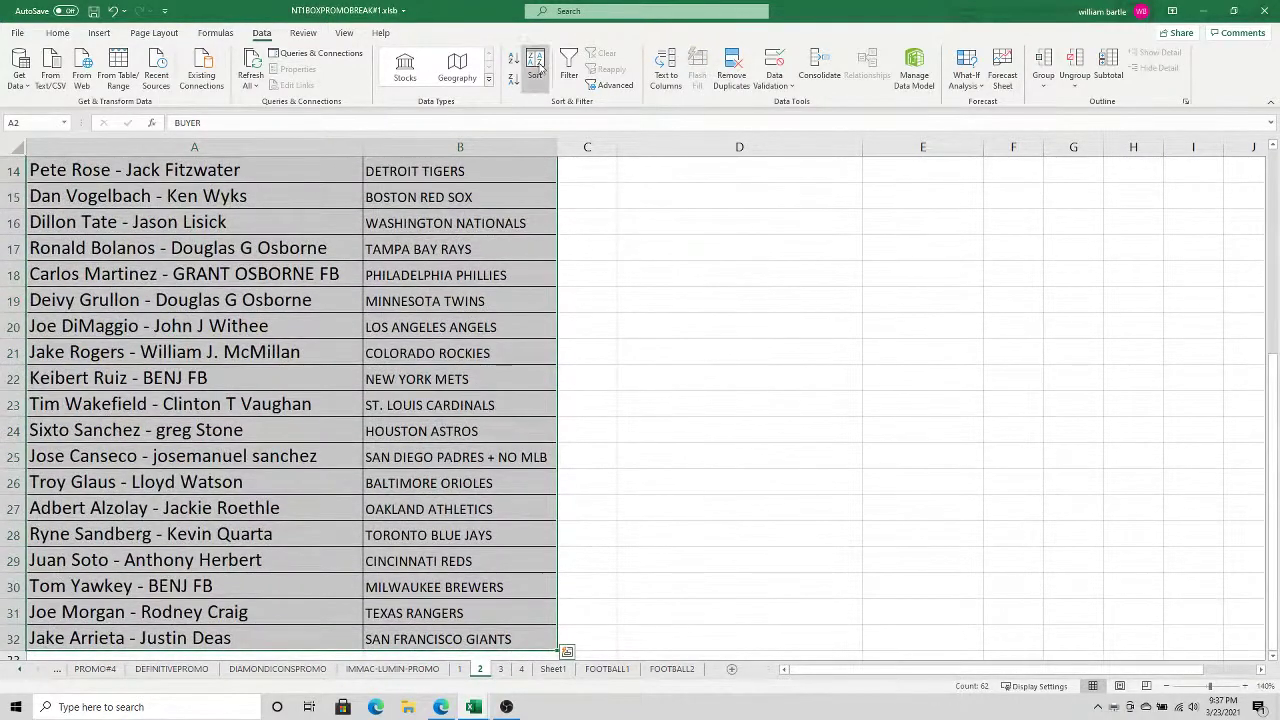
{"action": "left_click", "coordinate": [535, 68]}
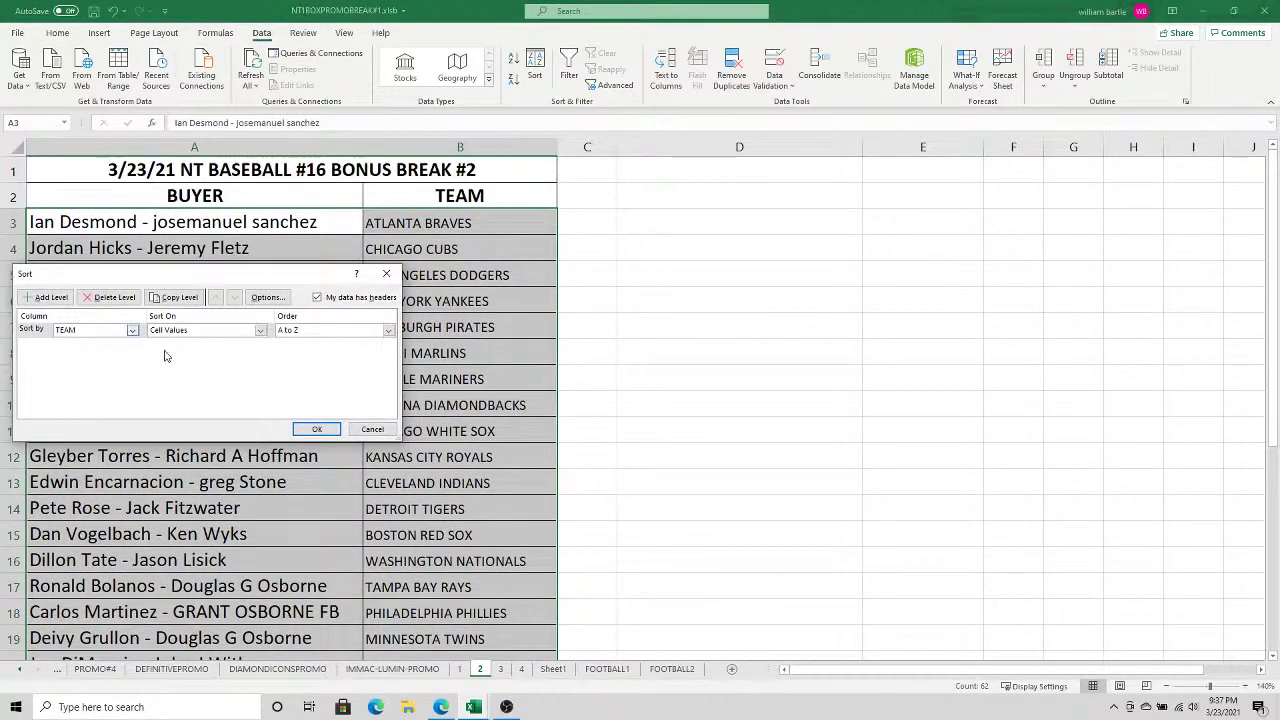
{"action": "left_click", "coordinate": [310, 429]}
Select the whole Bonus Break #2 table from its title to row 32 and print it
{"action": "left_click", "coordinate": [329, 172]}
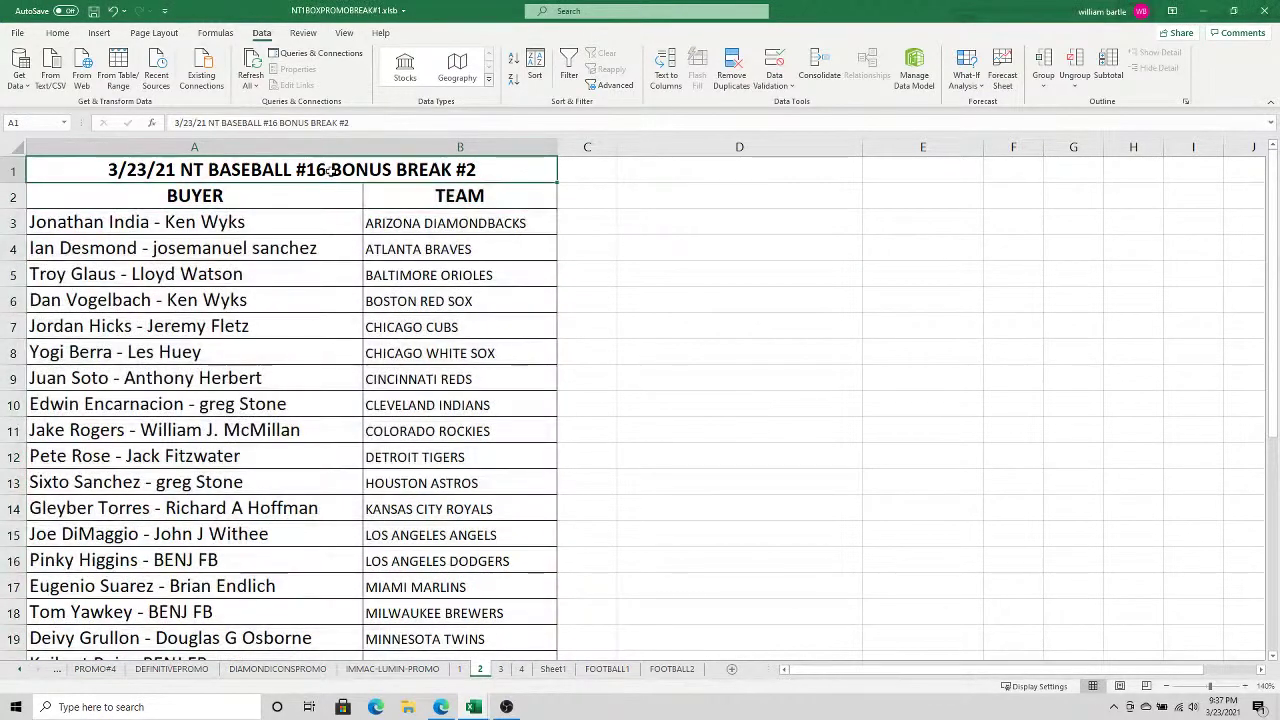
{"action": "key", "text": "ctrl+shift+Down"}
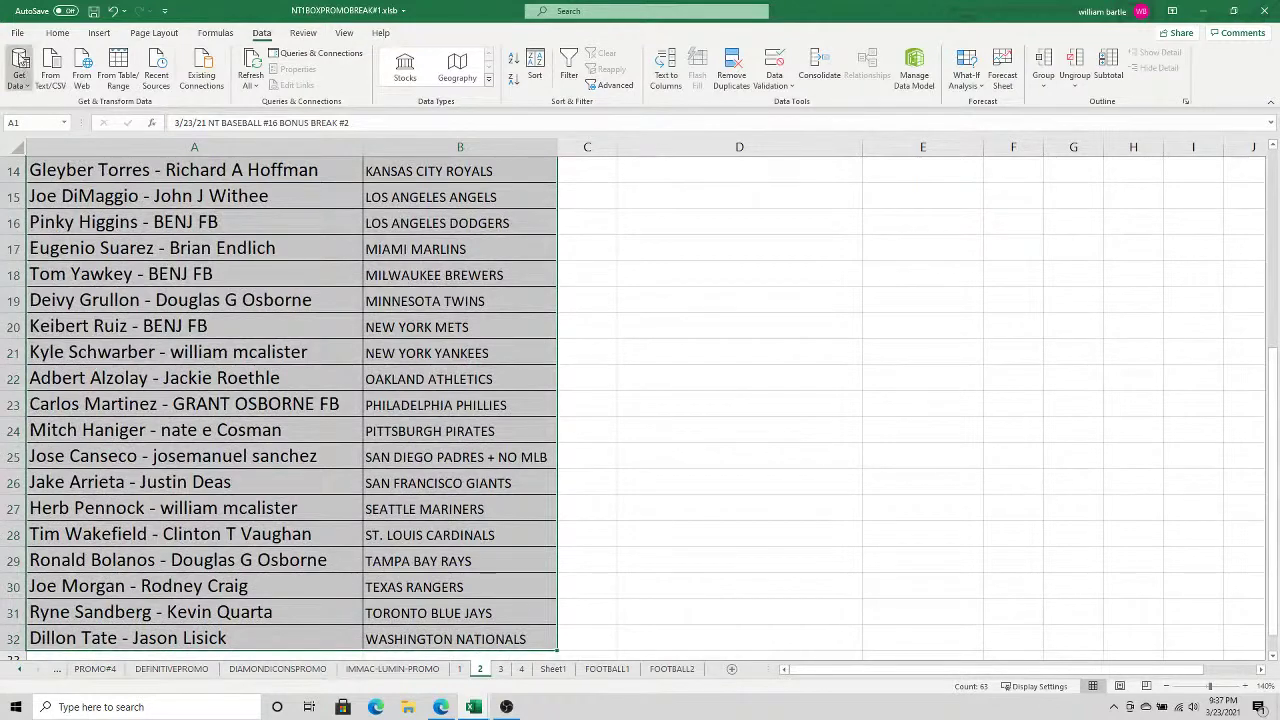
{"action": "left_click", "coordinate": [19, 36]}
{"action": "left_click", "coordinate": [40, 239]}
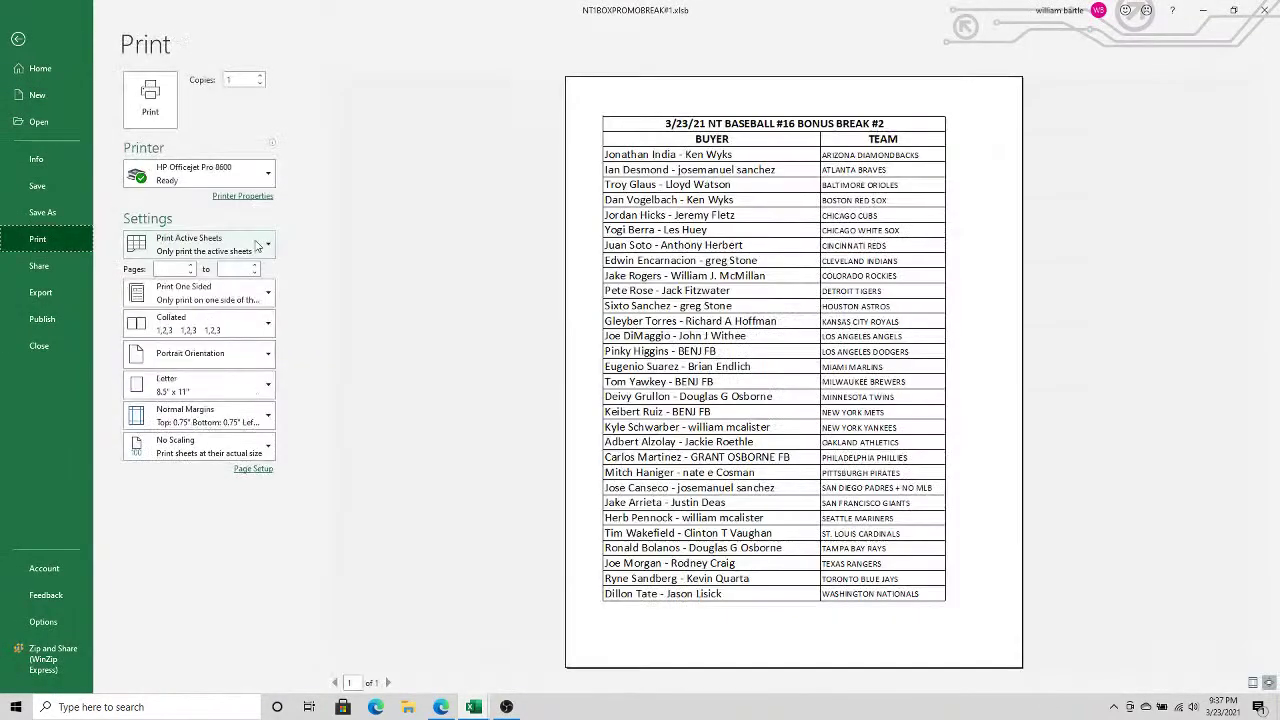
{"action": "left_click", "coordinate": [150, 97]}
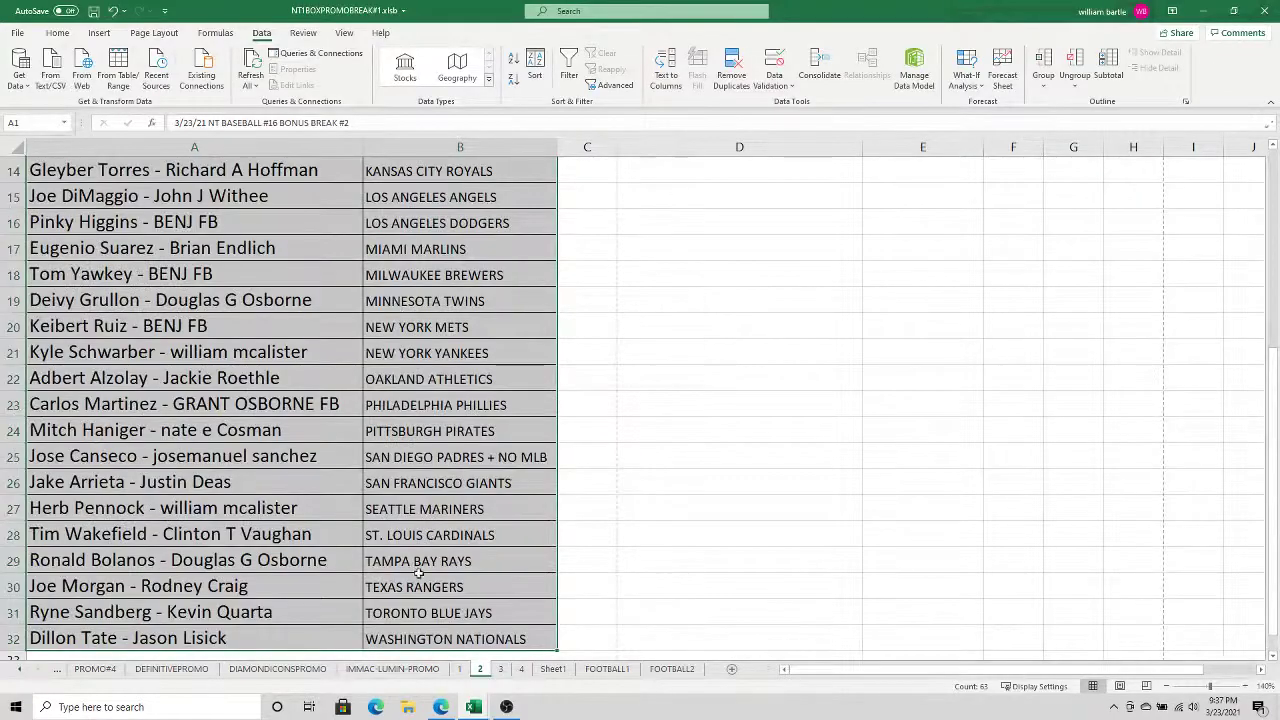
Paste the copied teams as Text from cell B3 on sheet 3
{"action": "left_click", "coordinate": [500, 669]}
{"action": "left_click", "coordinate": [464, 220]}
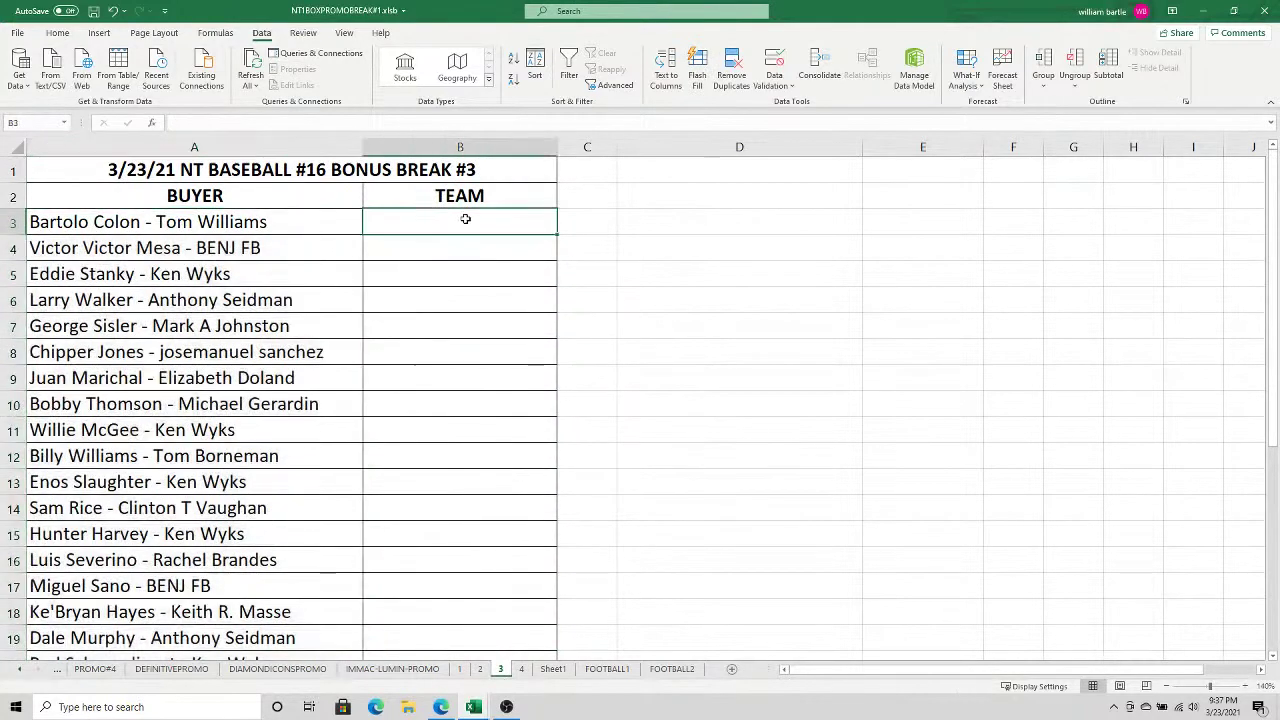
{"action": "right_click", "coordinate": [467, 231]}
{"action": "left_click", "coordinate": [517, 308]}
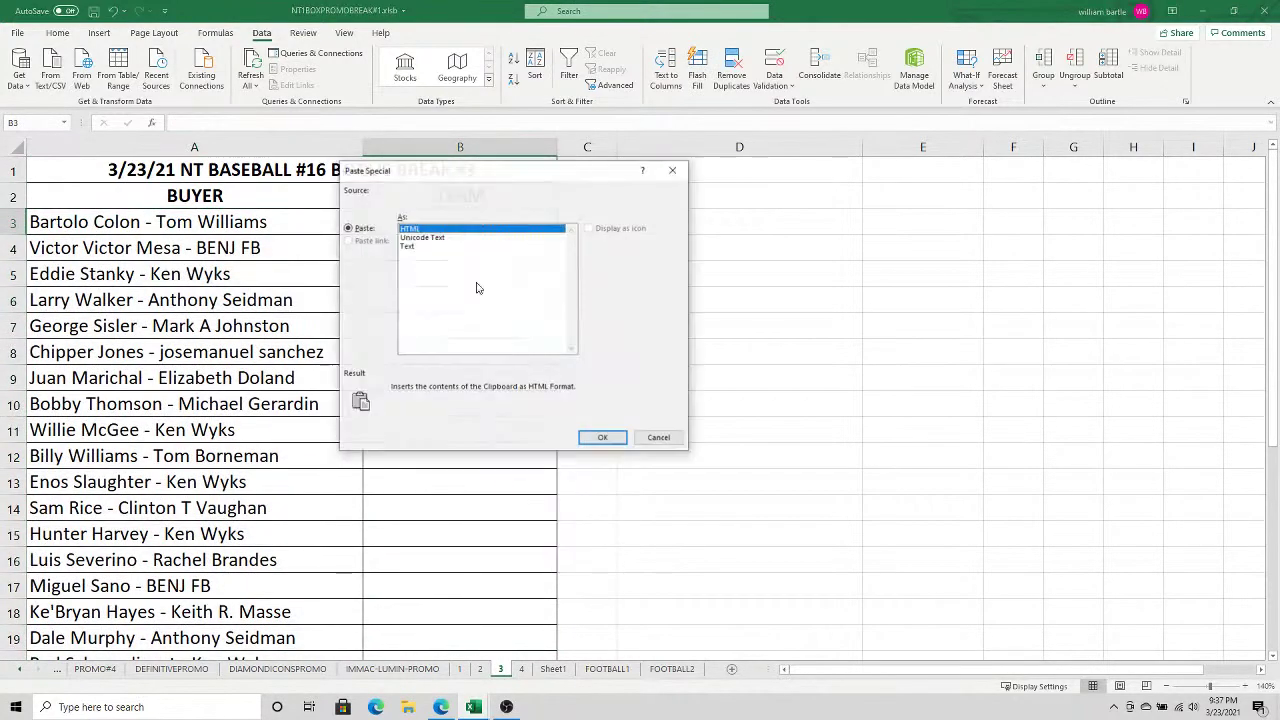
{"action": "left_click", "coordinate": [409, 250]}
{"action": "left_click", "coordinate": [603, 438]}
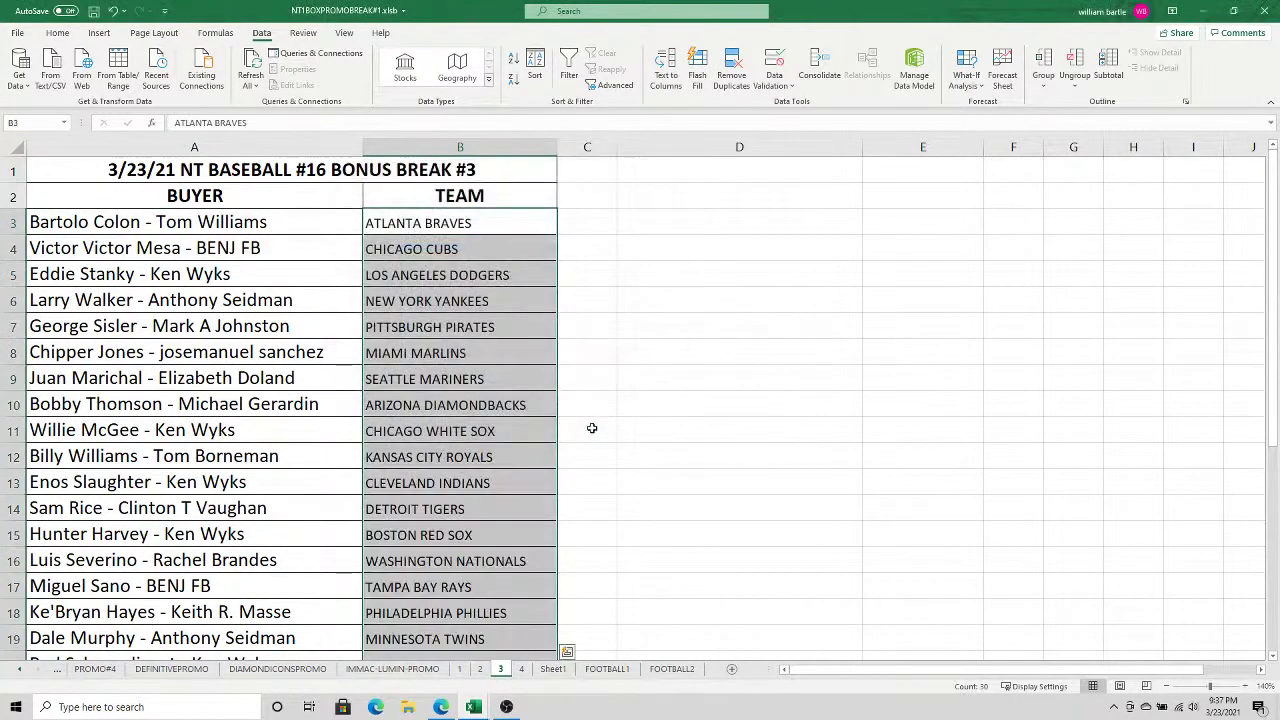
Review the buyer and team pairings on sheet 3, and sort them by TEAM from A to Z with headers
{"action": "left_click_drag", "start_coordinate": [1273, 268], "coordinate": [1265, 318]}
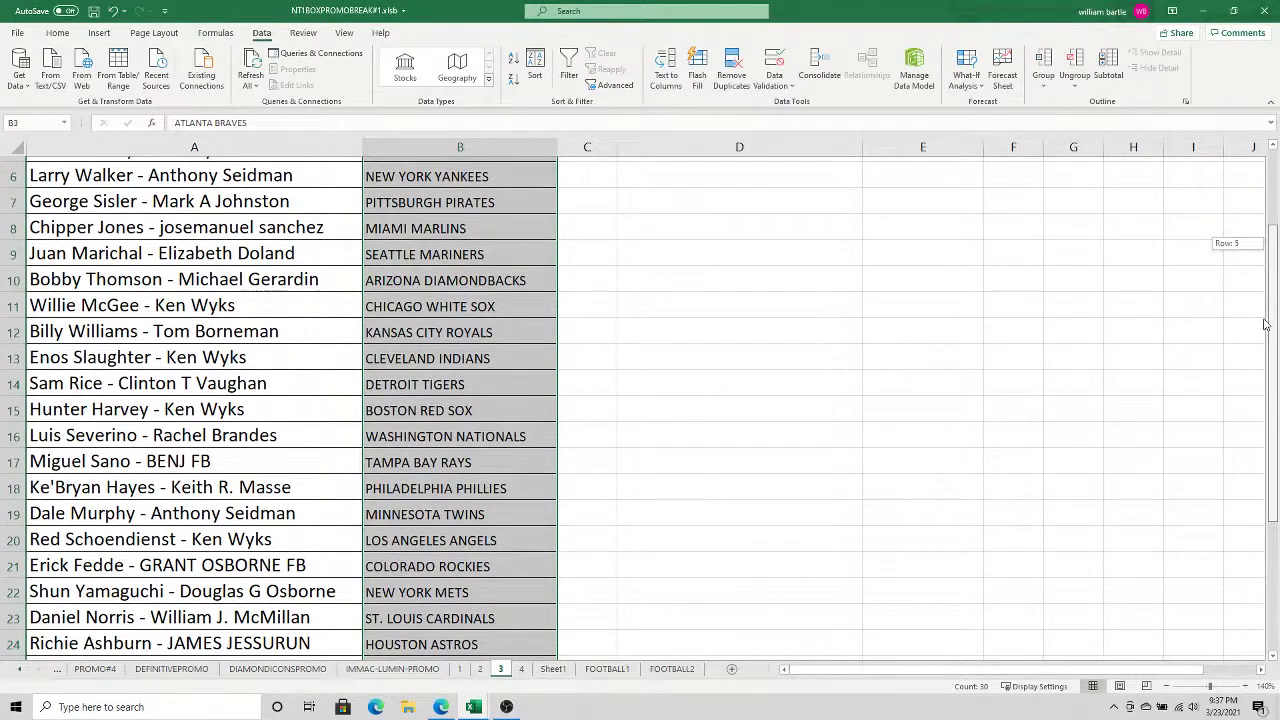
{"action": "left_click_drag", "start_coordinate": [1265, 325], "coordinate": [1273, 454]}
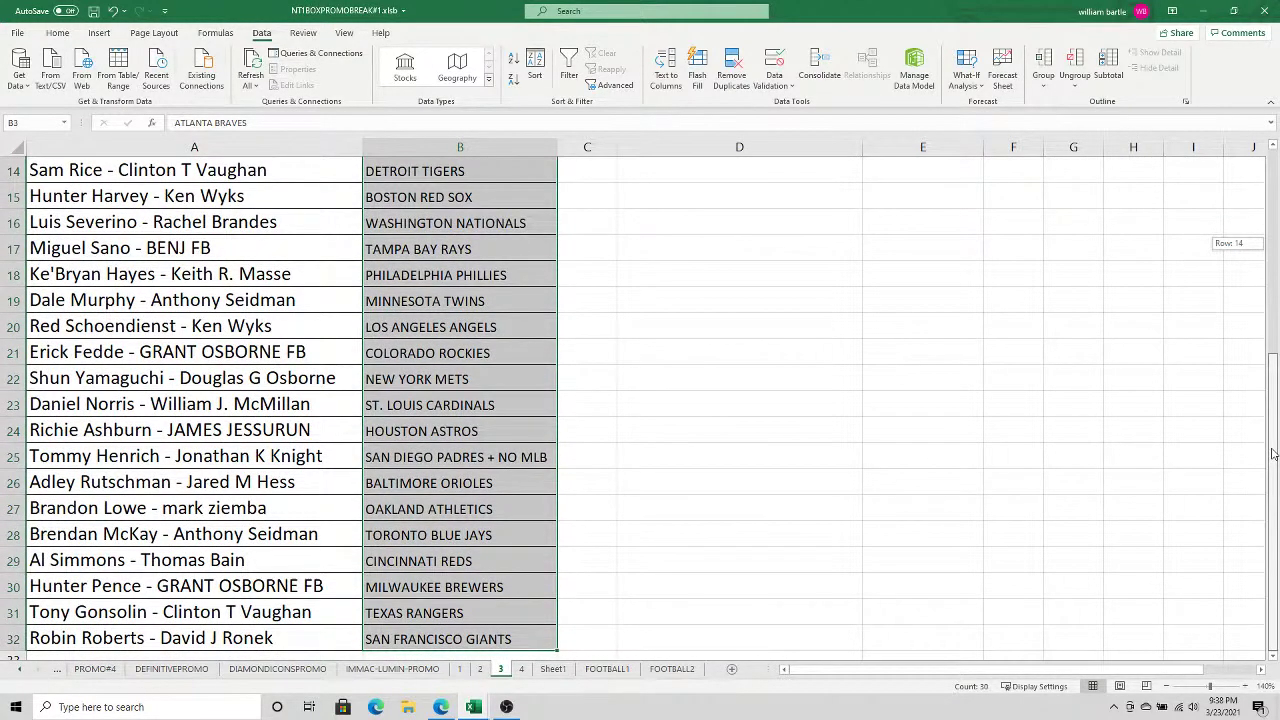
{"action": "left_click_drag", "start_coordinate": [1273, 454], "coordinate": [1272, 246]}
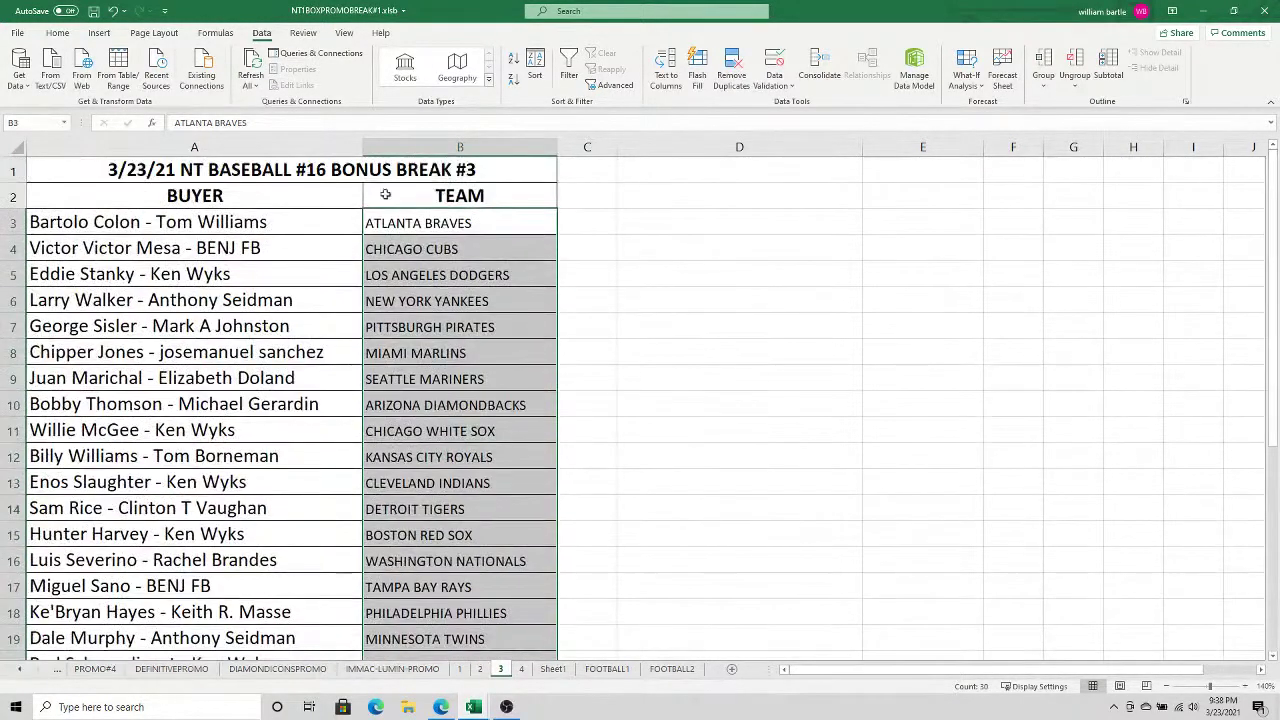
{"action": "left_click", "coordinate": [321, 198]}
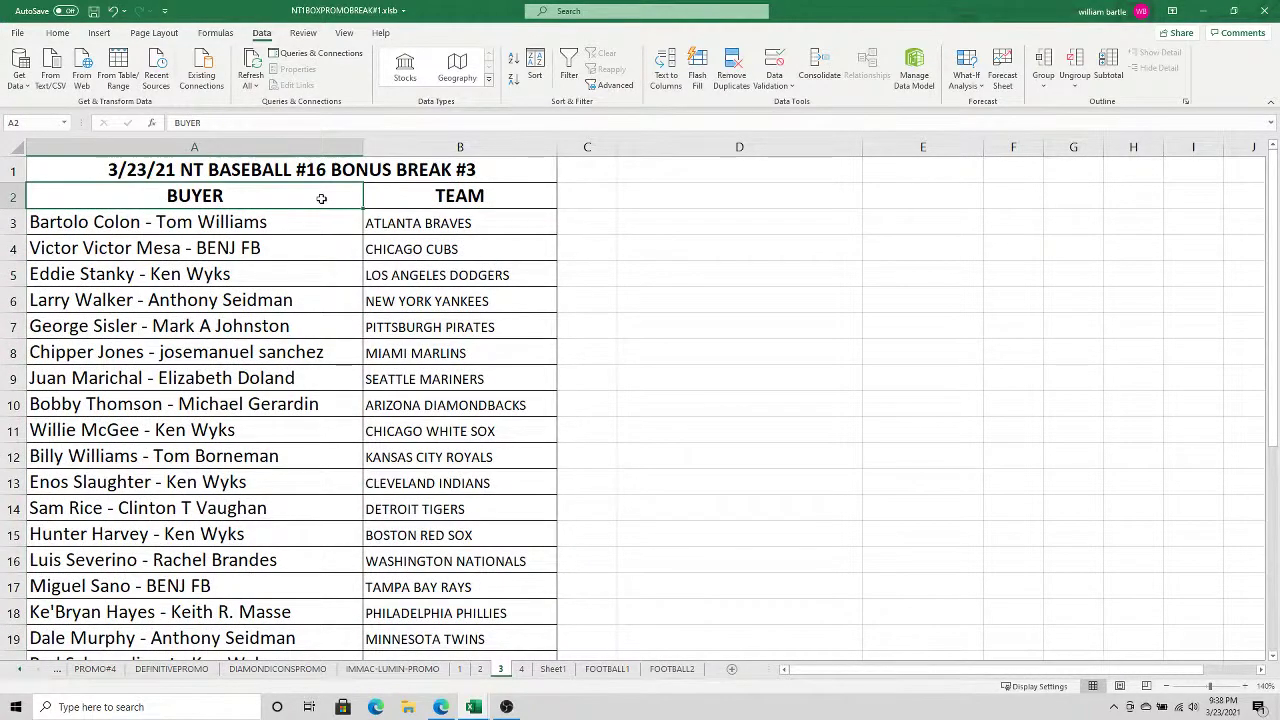
{"action": "key", "text": "shift+Right"}
{"action": "key", "text": "ctrl+shift+Down"}
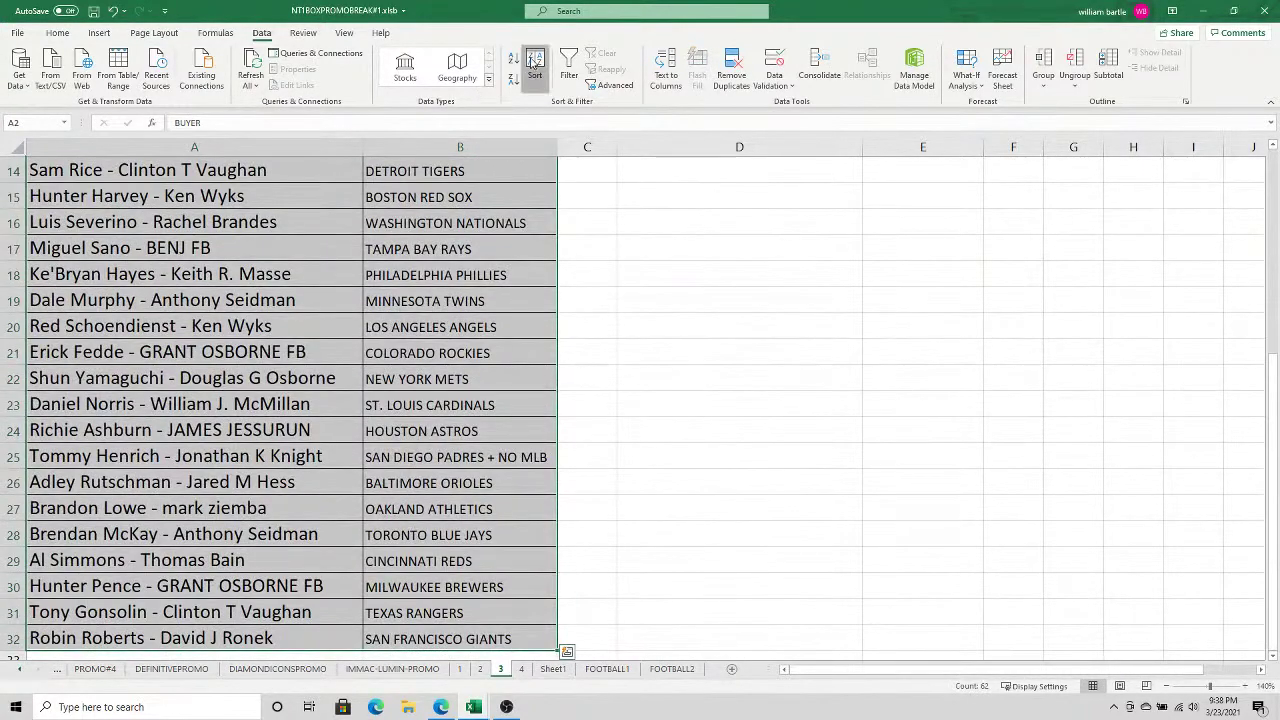
{"action": "left_click", "coordinate": [535, 70]}
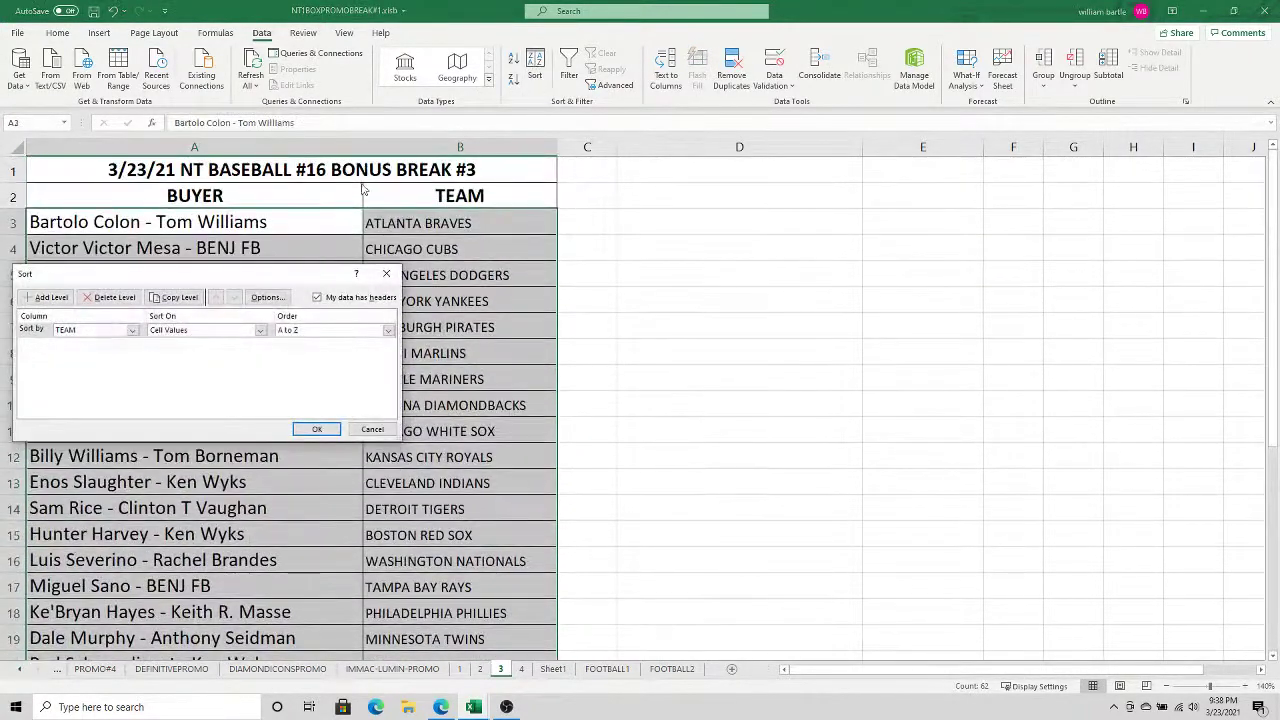
{"action": "left_click", "coordinate": [315, 428]}
Select the whole Bonus Break #3 table from its title to row 32 and print it
{"action": "left_click", "coordinate": [351, 170]}
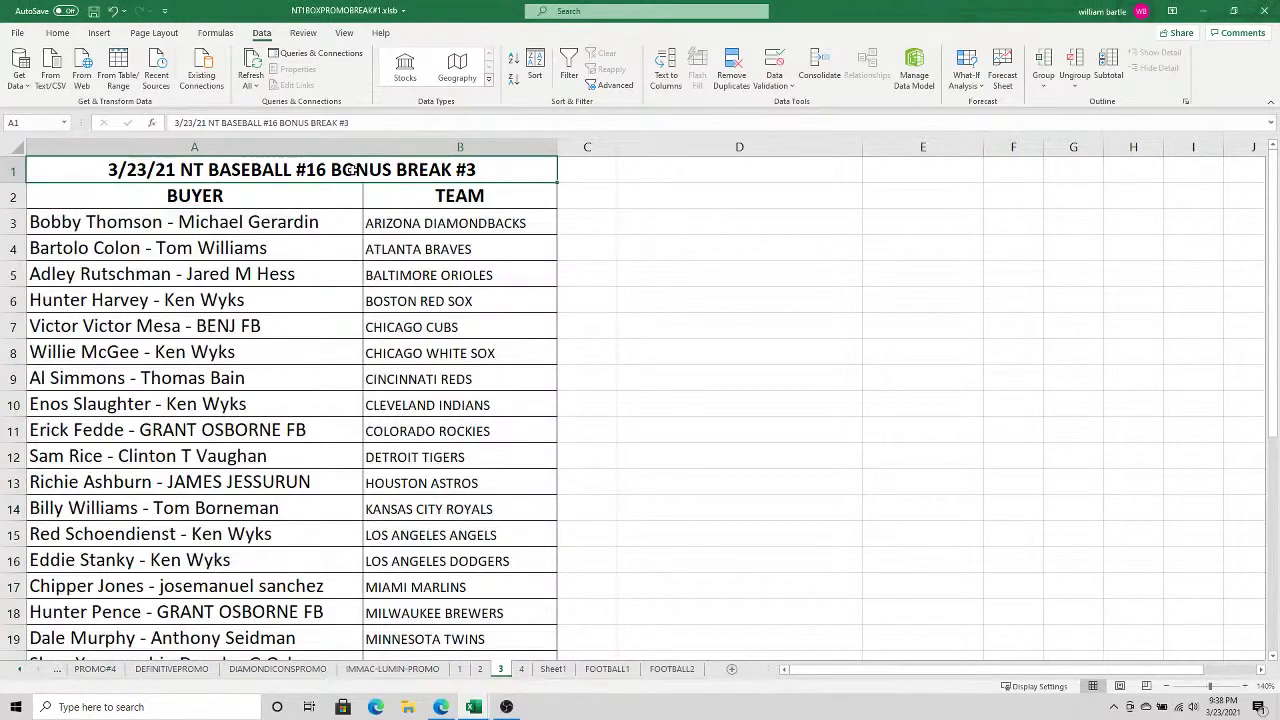
{"action": "key", "text": "ctrl+shift+Down"}
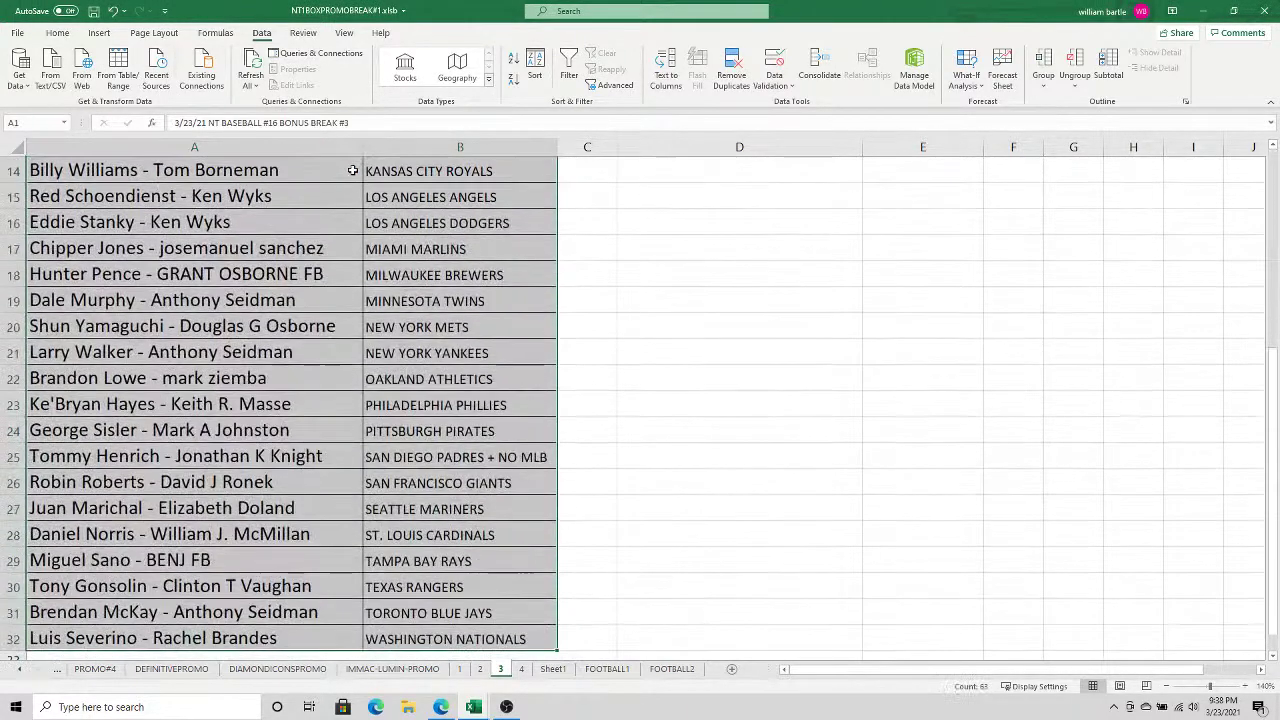
{"action": "left_click", "coordinate": [18, 33]}
{"action": "left_click", "coordinate": [57, 238]}
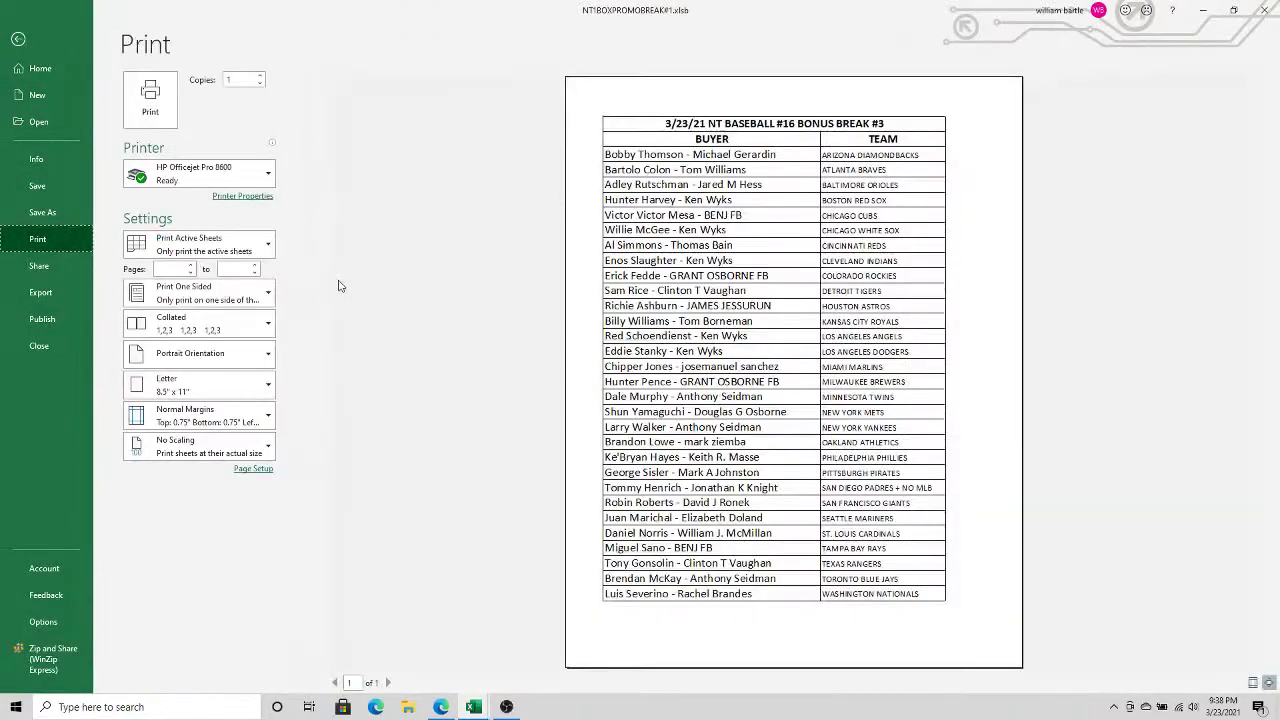
{"action": "left_click", "coordinate": [170, 102]}
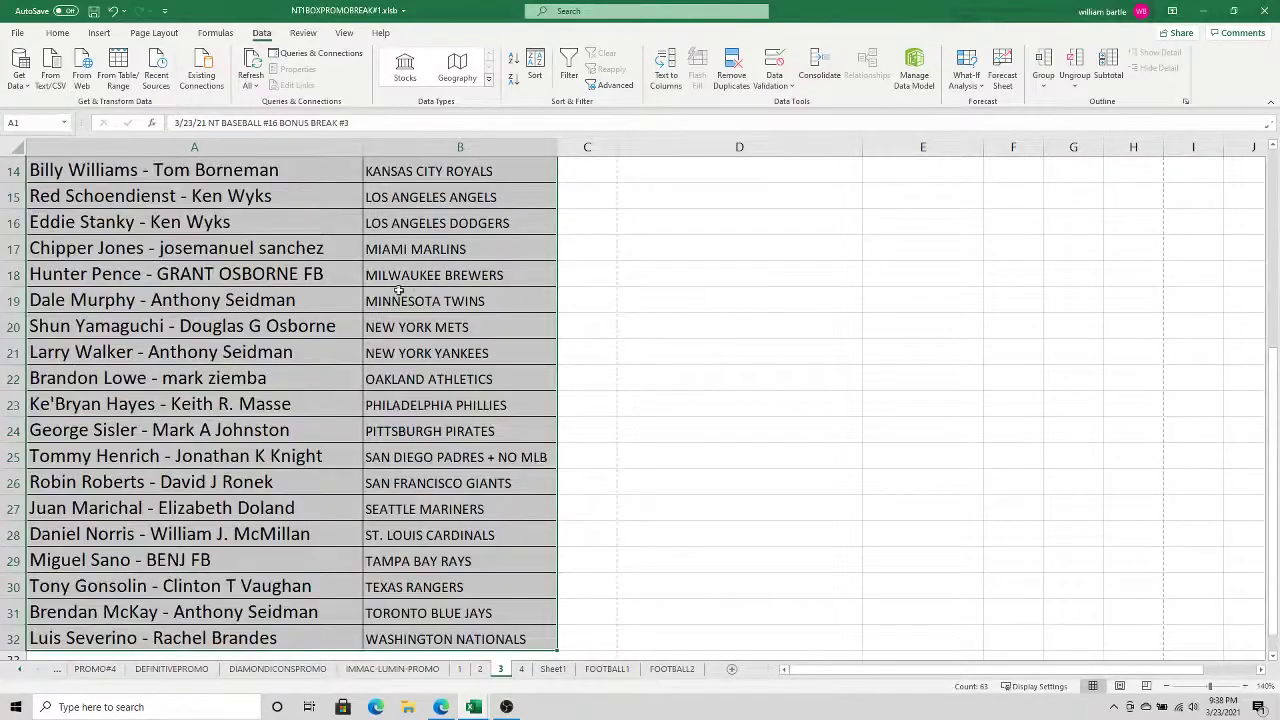
Paste the copied teams as Text from cell B3 on sheet 4
{"action": "left_click", "coordinate": [521, 669]}
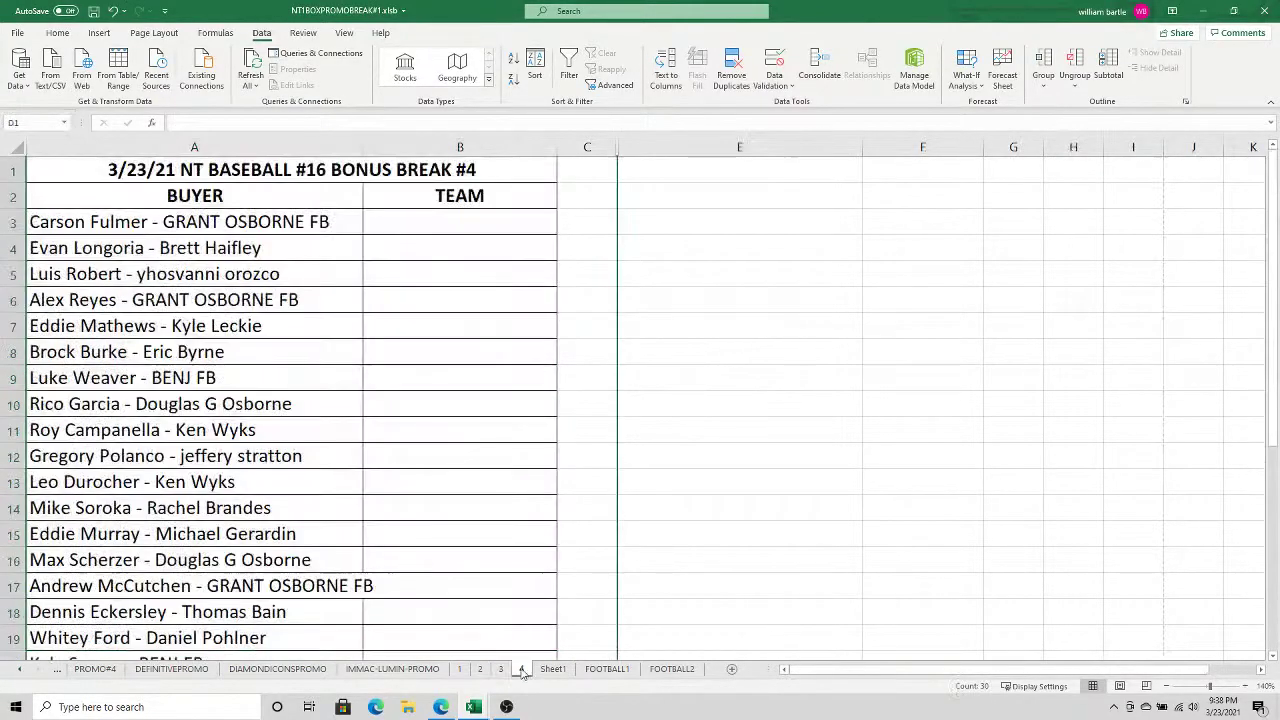
{"action": "left_click", "coordinate": [474, 221]}
{"action": "right_click", "coordinate": [474, 221]}
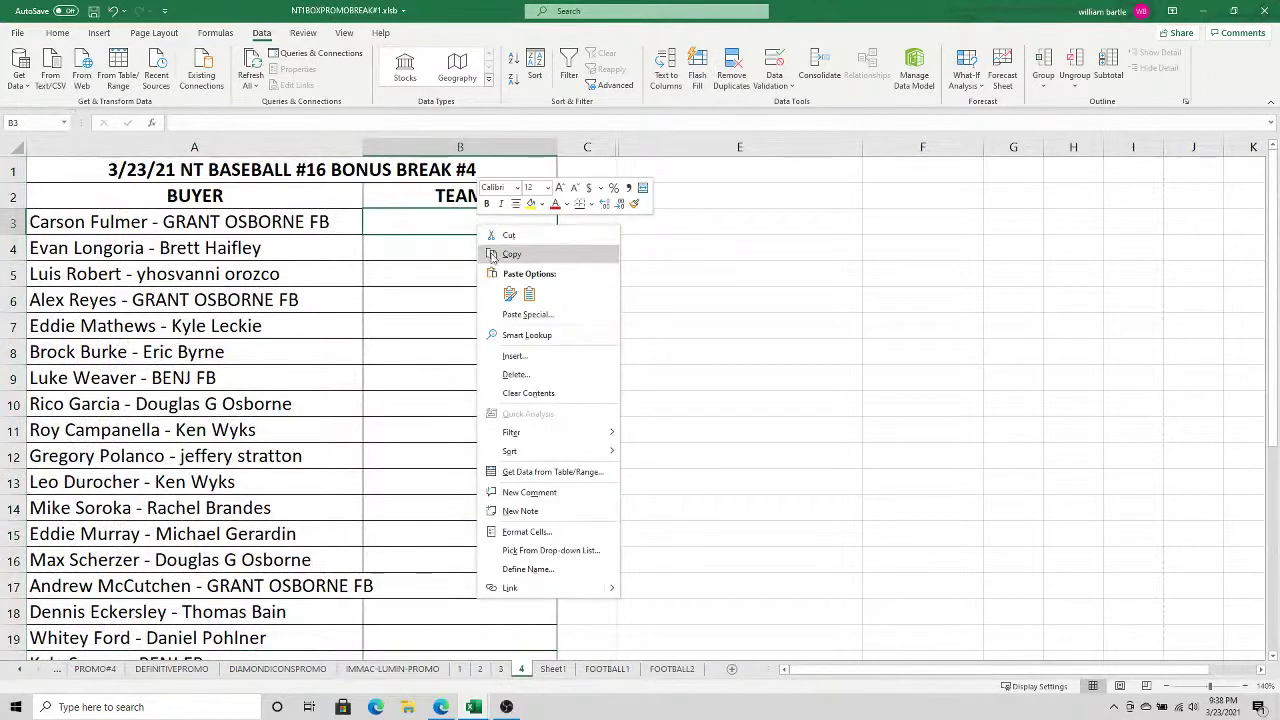
{"action": "left_click", "coordinate": [500, 310]}
{"action": "left_click", "coordinate": [416, 248]}
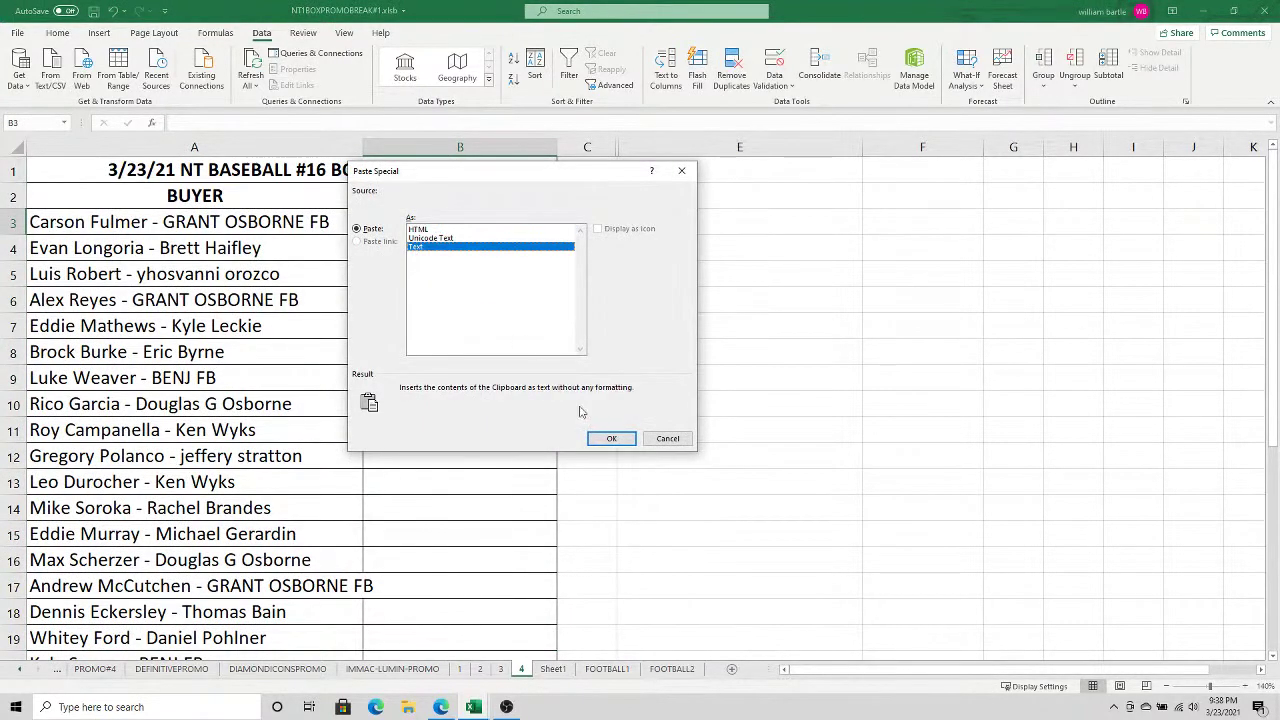
{"action": "left_click", "coordinate": [608, 439]}
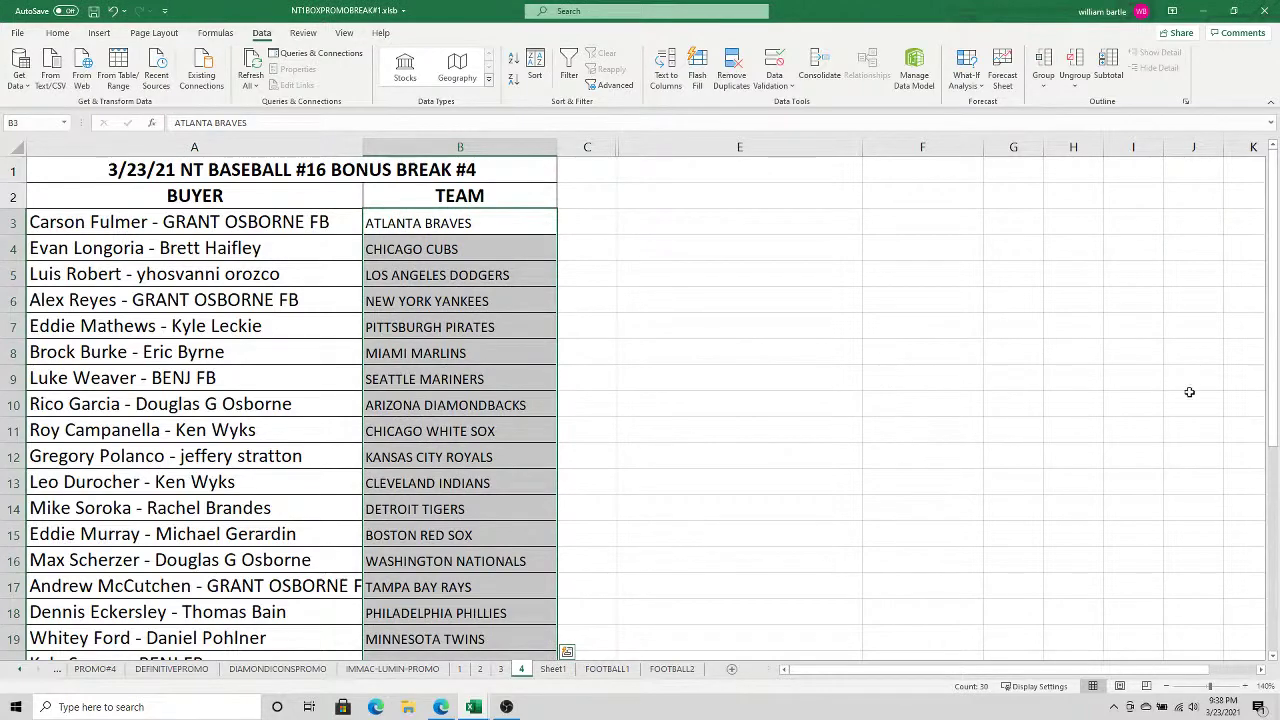
Review the pairings on sheet 4 and shorten the team in cell B25 to SAN DIEGO PADRES
{"action": "left_click_drag", "start_coordinate": [1275, 349], "coordinate": [1273, 556]}
{"action": "left_click", "coordinate": [488, 457]}
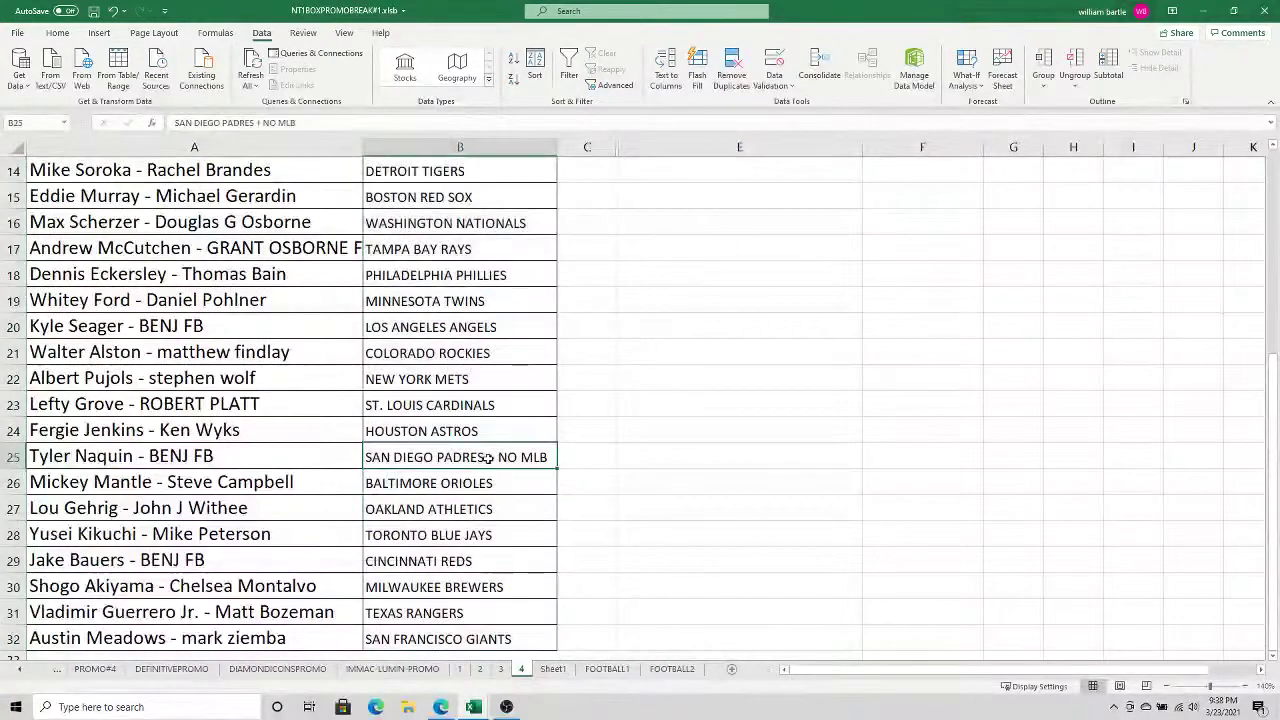
{"action": "left_click", "coordinate": [319, 123]}
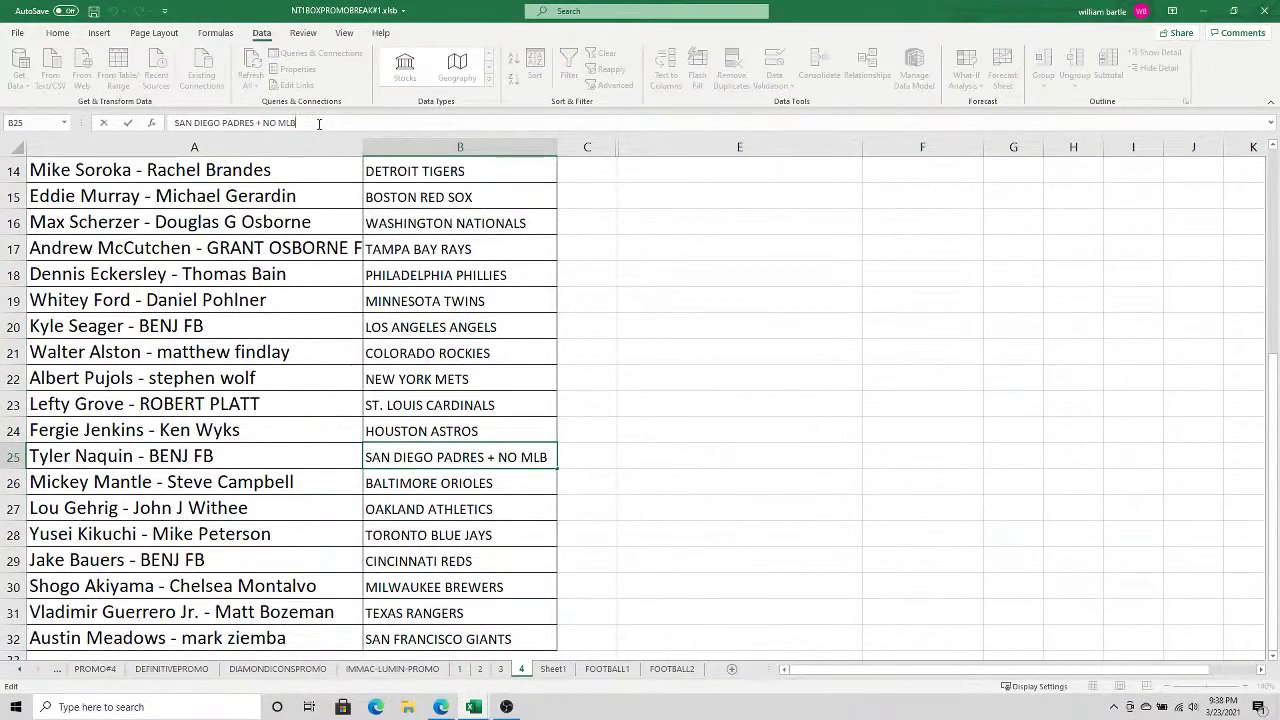
{"action": "key", "text": "BackSpace"}
{"action": "key", "text": "BackSpace"}
{"action": "key", "text": "BackSpace"}
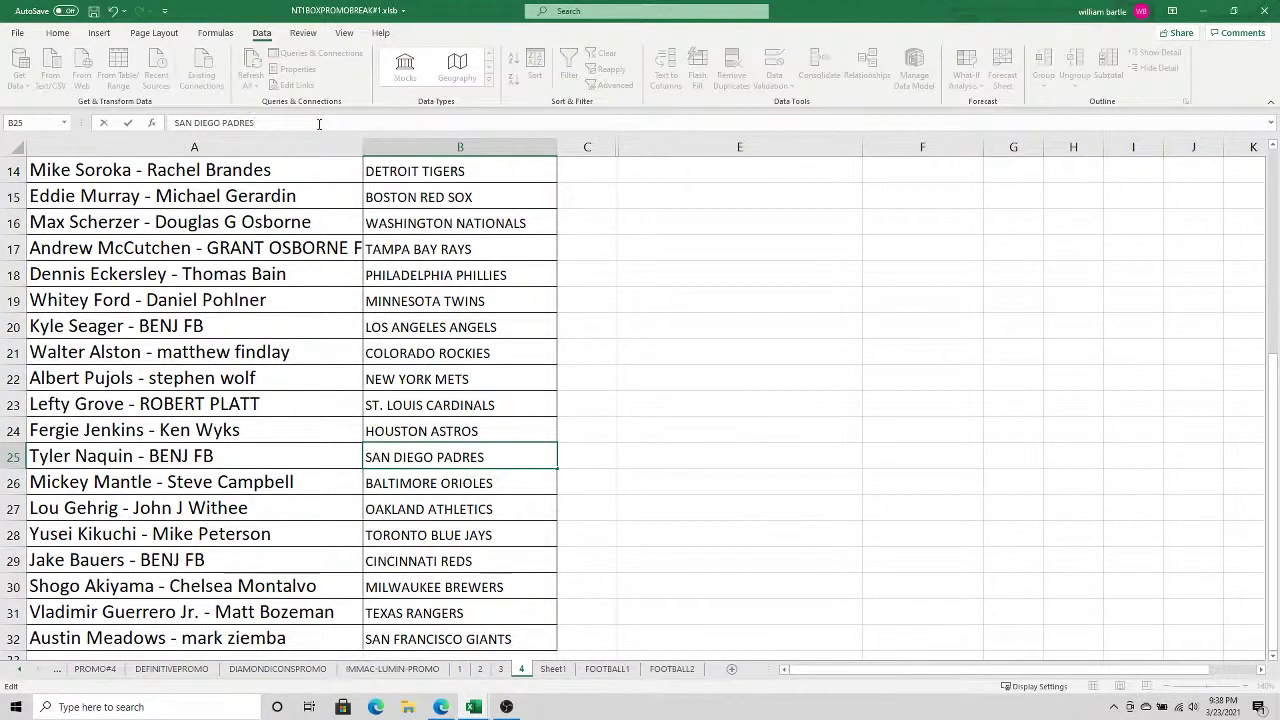
{"action": "key", "text": "Return"}
Append + DPL to the team in cell B19 so it reads MINNESOTA TWINS + DPL
{"action": "key", "text": "Up"}
{"action": "key", "text": "Up"}
{"action": "key", "text": "Up"}
{"action": "key", "text": "Up"}
{"action": "key", "text": "Up"}
{"action": "key", "text": "Up"}
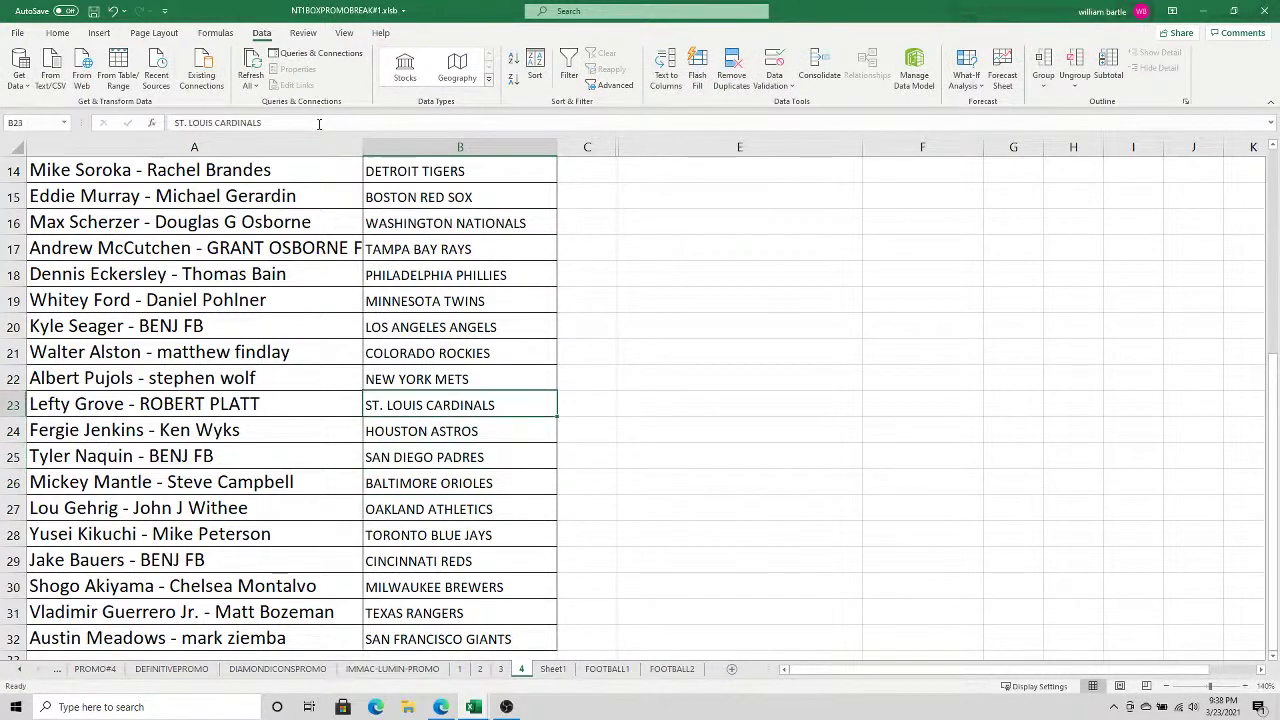
{"action": "key", "text": "Up"}
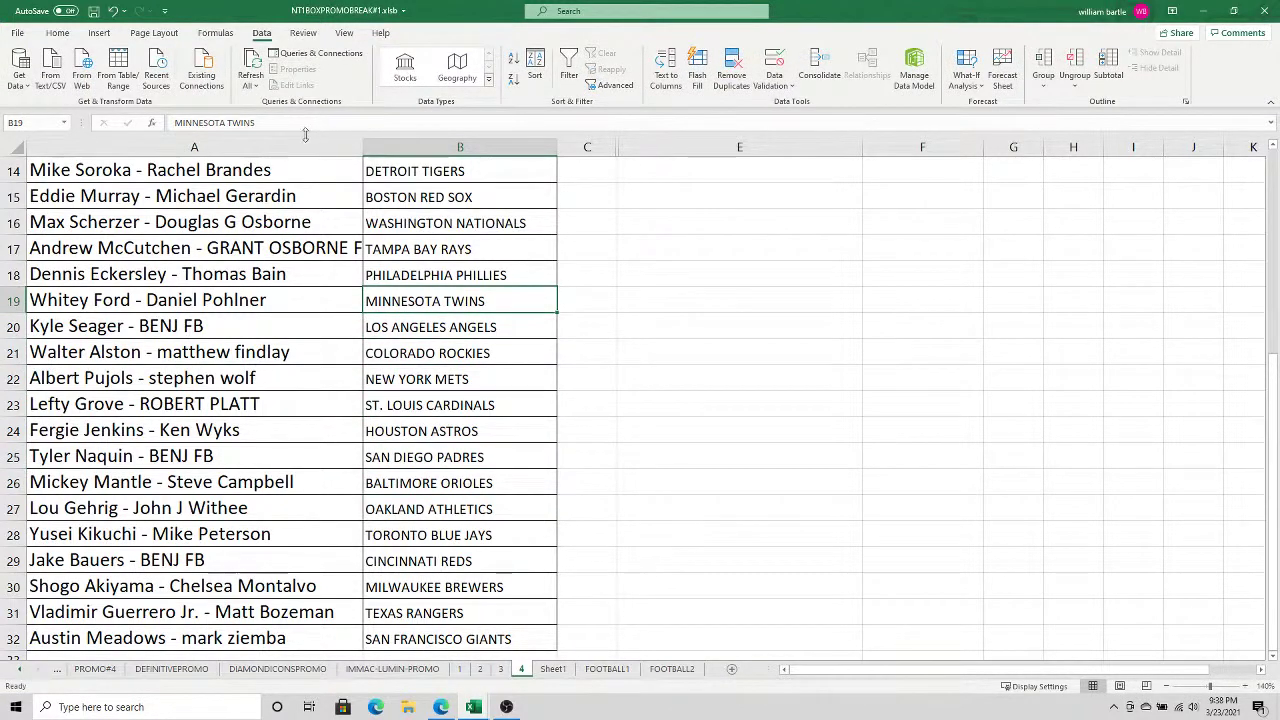
{"action": "left_click", "coordinate": [310, 124]}
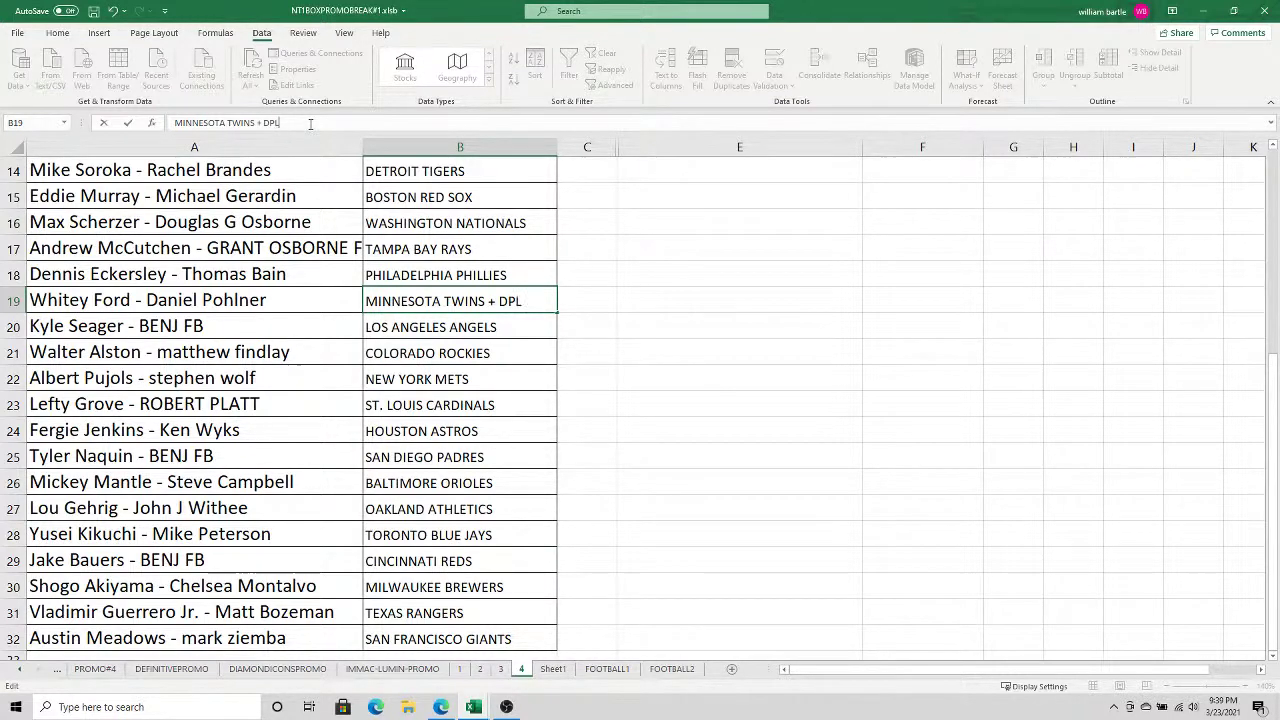
{"action": "left_click", "coordinate": [657, 251]}
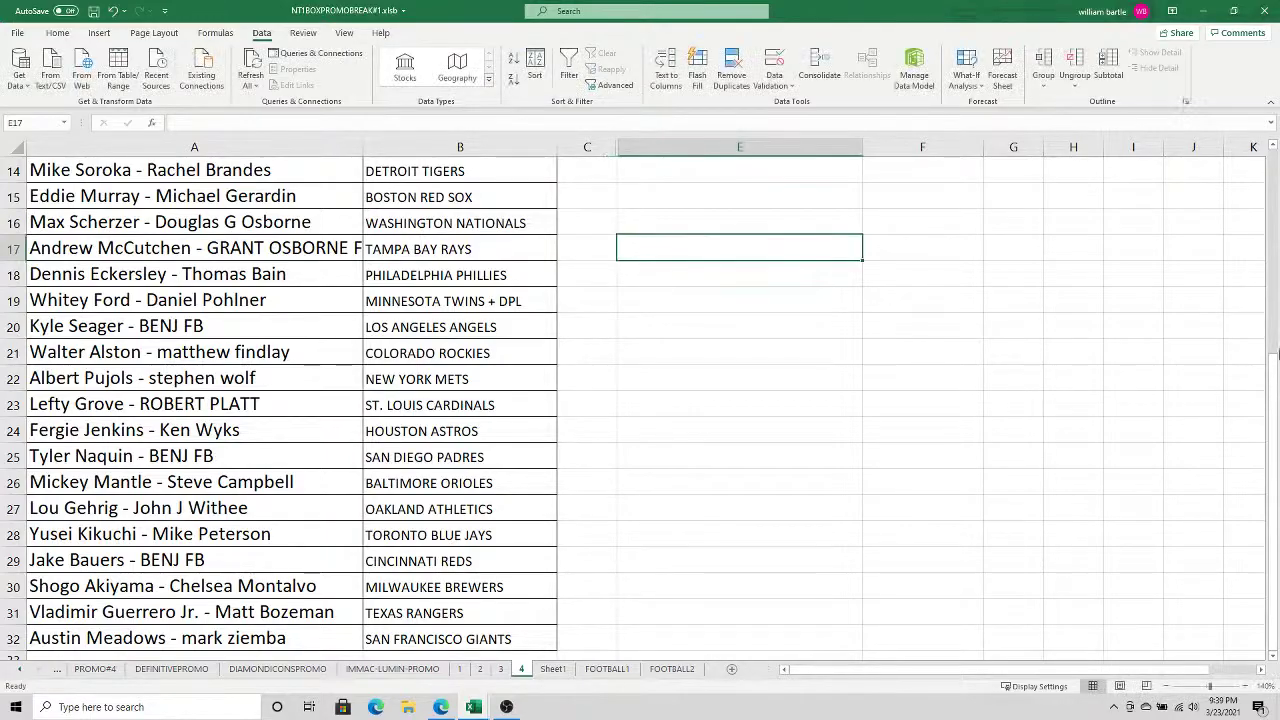
Sort the Bonus Break #4 buyers and teams from the header row down by TEAM from A to Z, with headers
{"action": "left_click_drag", "start_coordinate": [1274, 376], "coordinate": [1238, 195]}
{"action": "left_click", "coordinate": [337, 192]}
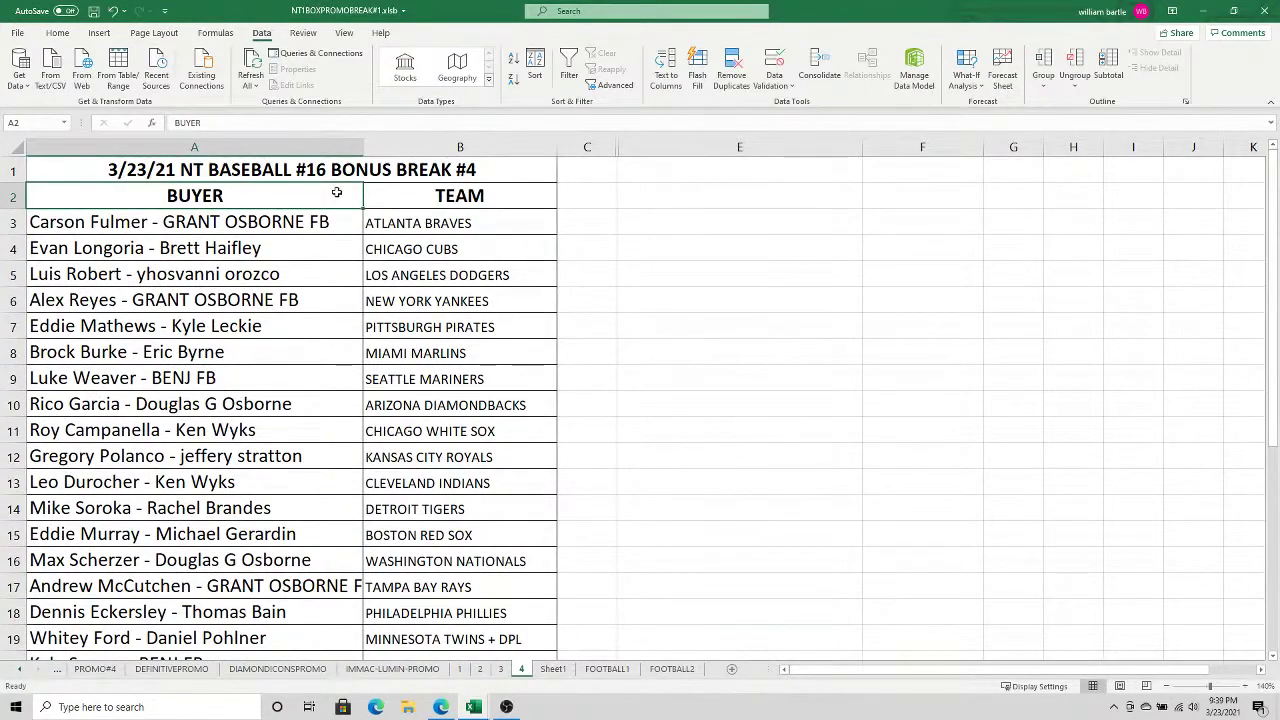
{"action": "key", "text": "ctrl+shift+Right"}
{"action": "key", "text": "ctrl+shift+Down"}
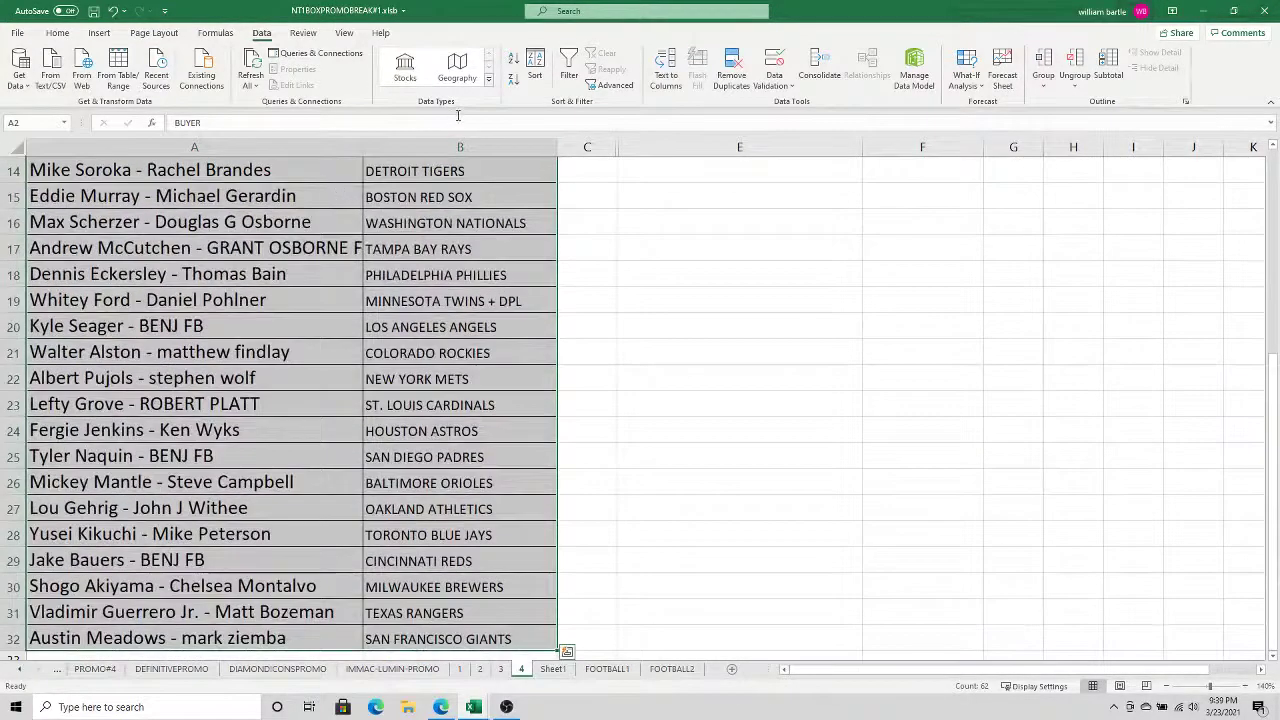
{"action": "left_click", "coordinate": [535, 68]}
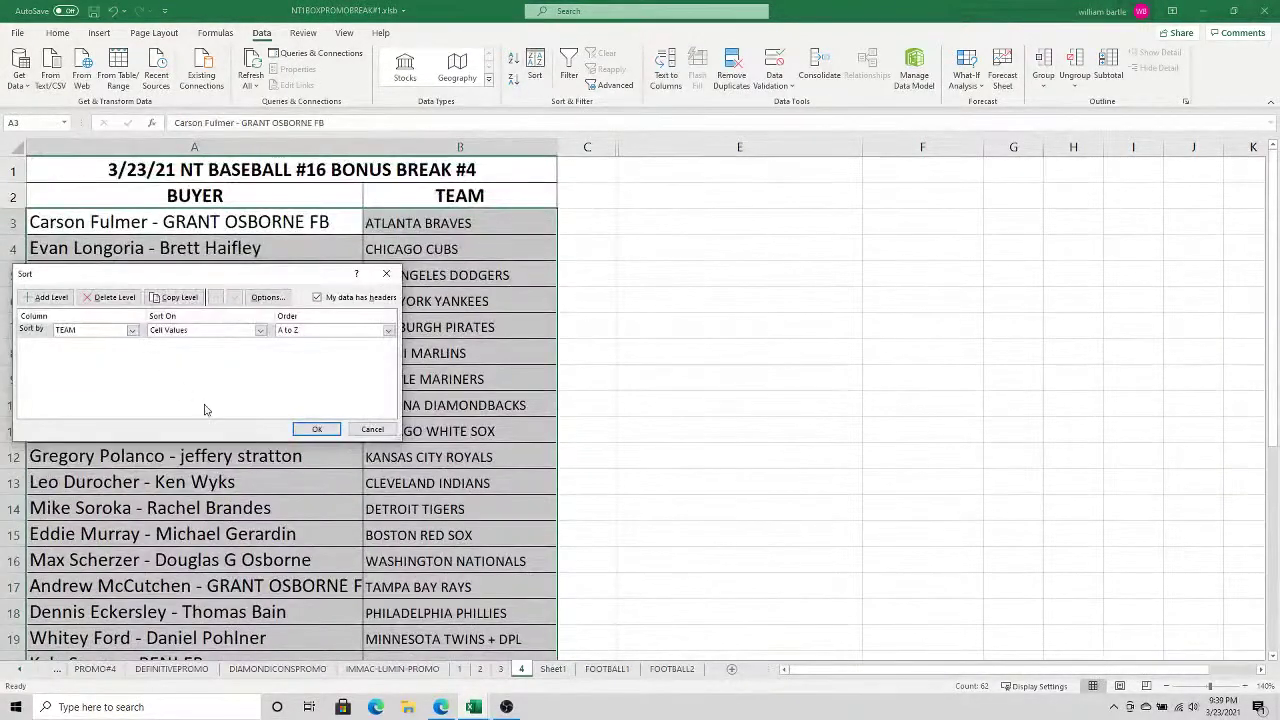
{"action": "left_click", "coordinate": [316, 429]}
Select the whole Bonus Break #4 table from its title to row 32 and print one copy of the sheet
{"action": "left_click", "coordinate": [376, 166]}
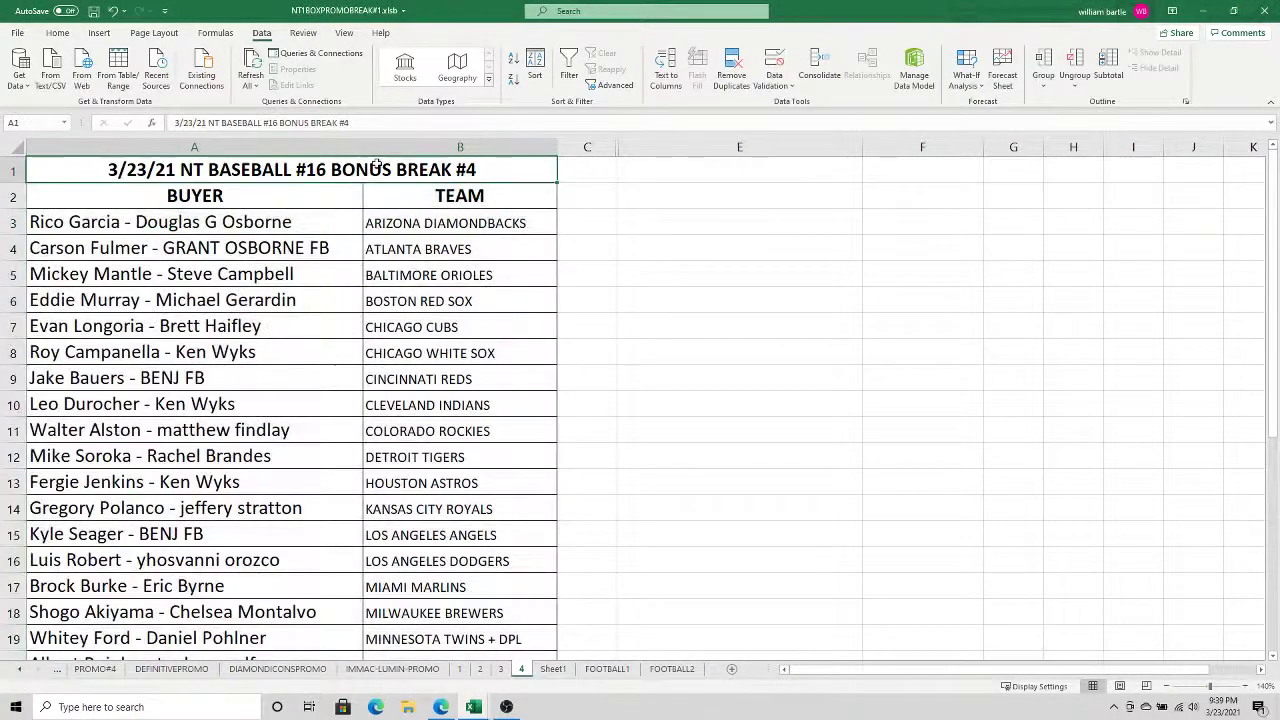
{"action": "key", "text": "ctrl+shift+Down"}
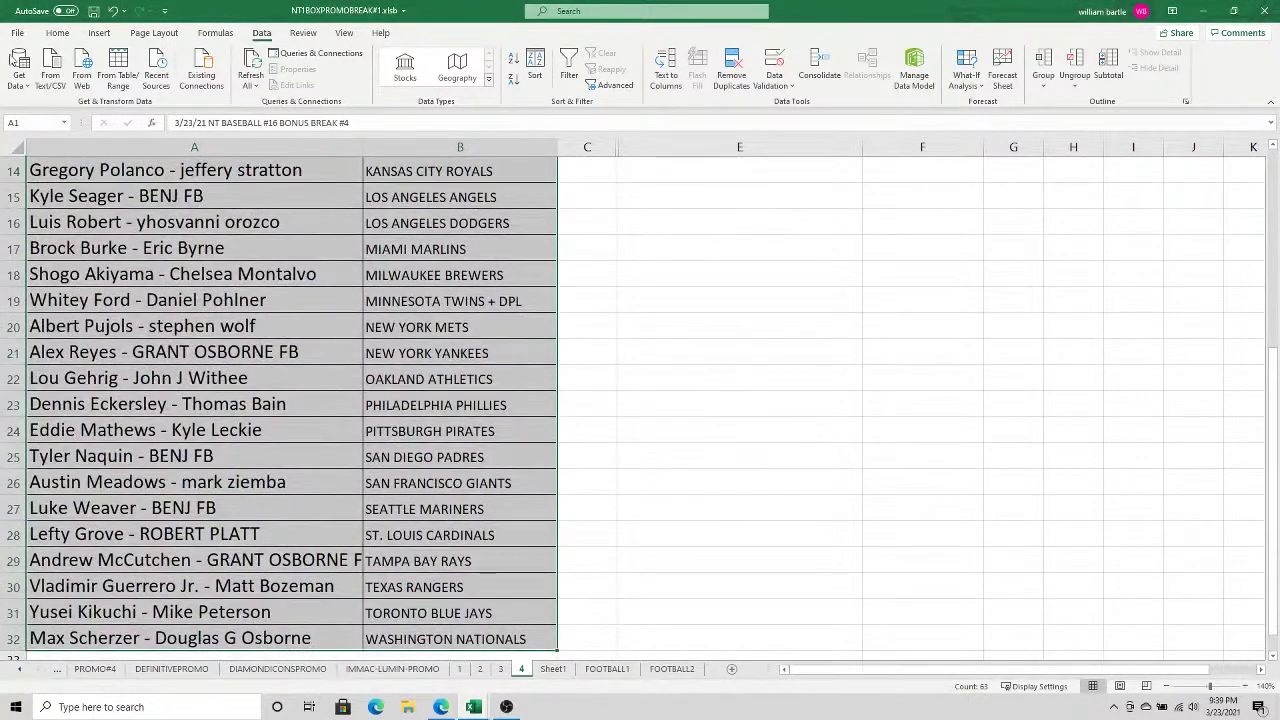
{"action": "left_click", "coordinate": [15, 33]}
{"action": "left_click", "coordinate": [56, 233]}
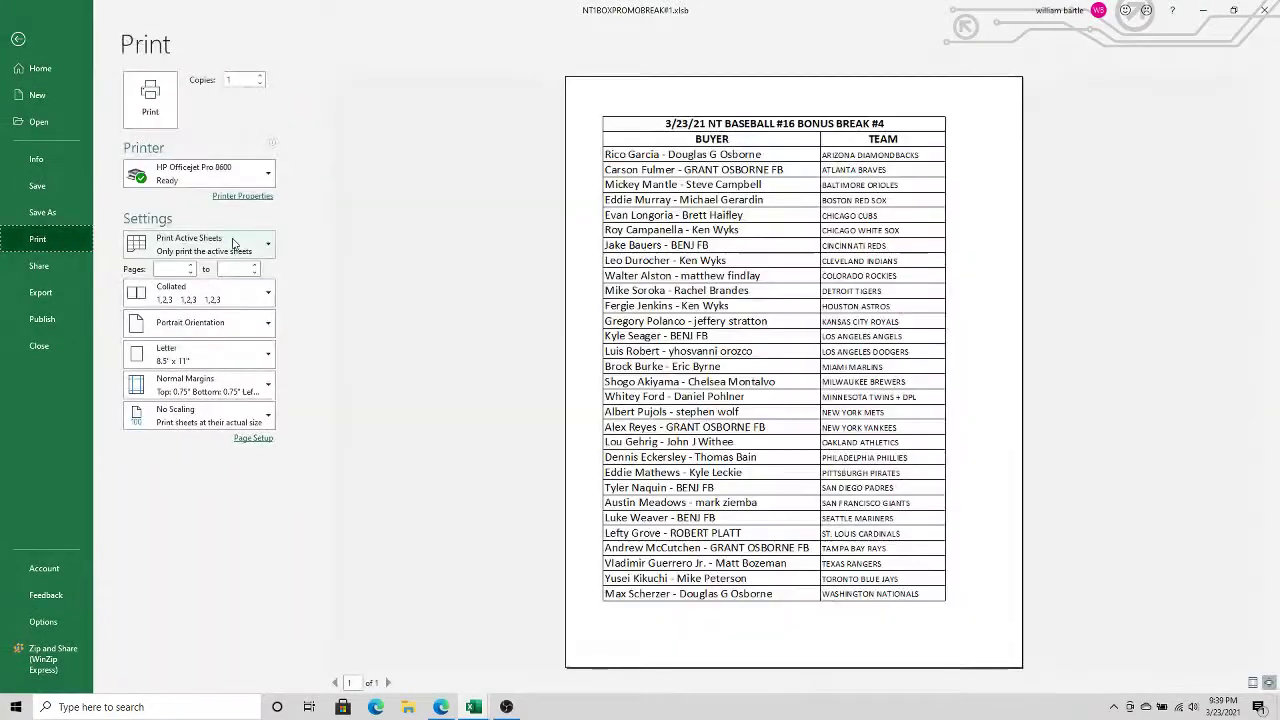
{"action": "left_click", "coordinate": [155, 93]}
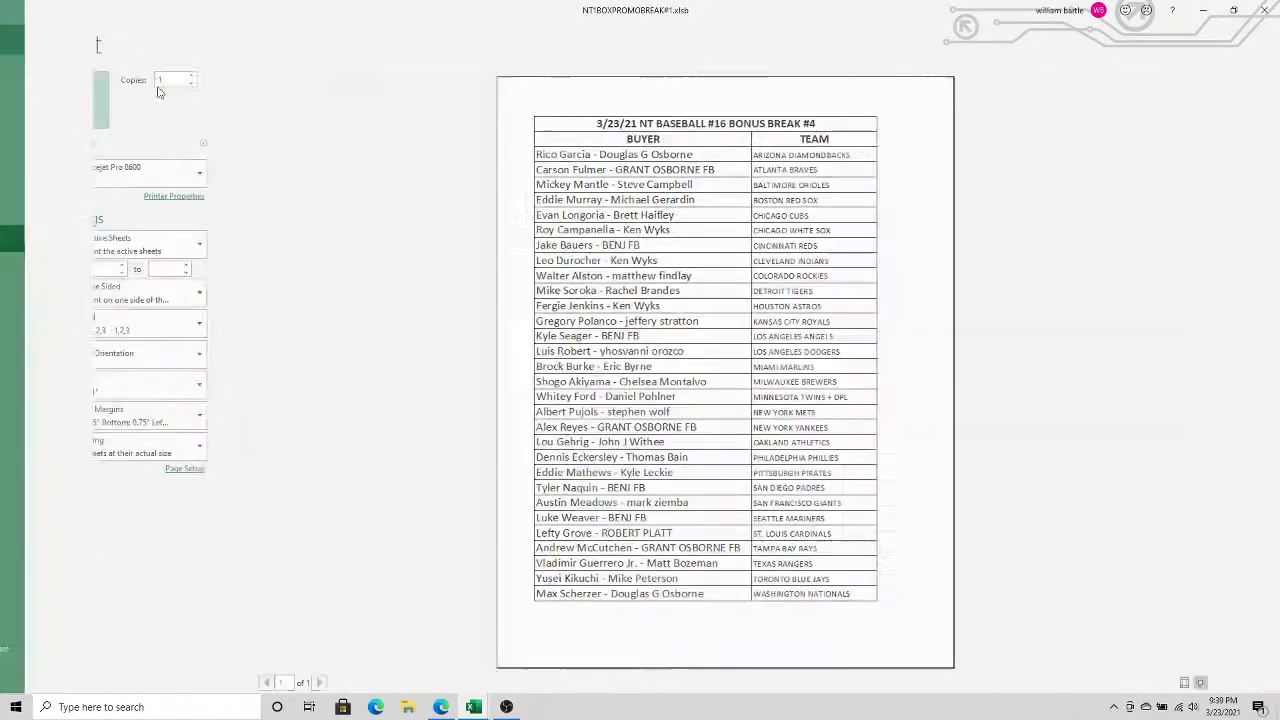